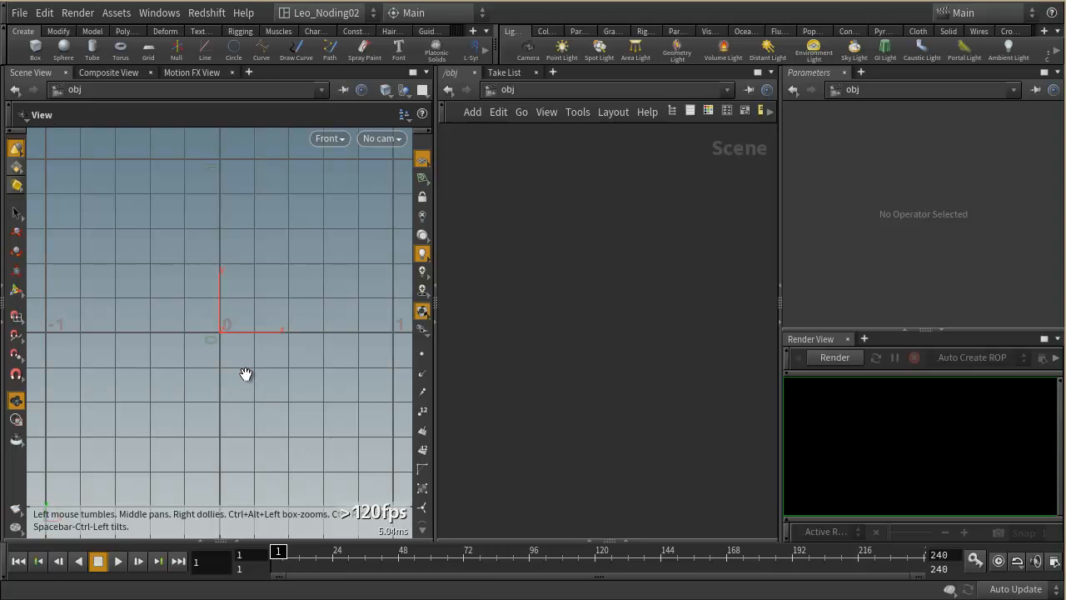
- Create a box at the origin in the perspective view
key("space+1")
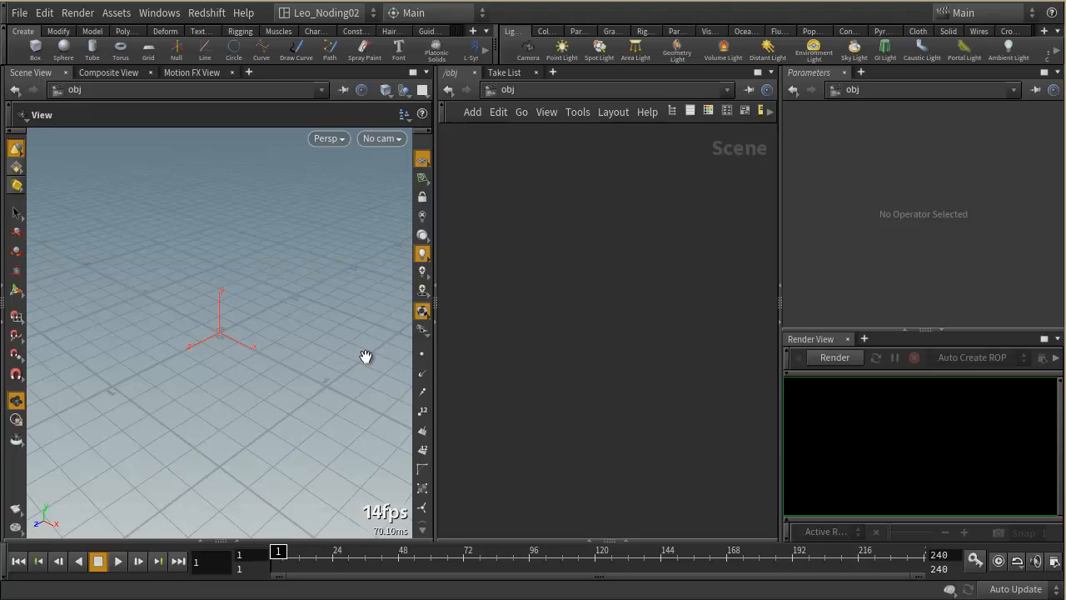
left_click_drag(435, 355, 453, 363)
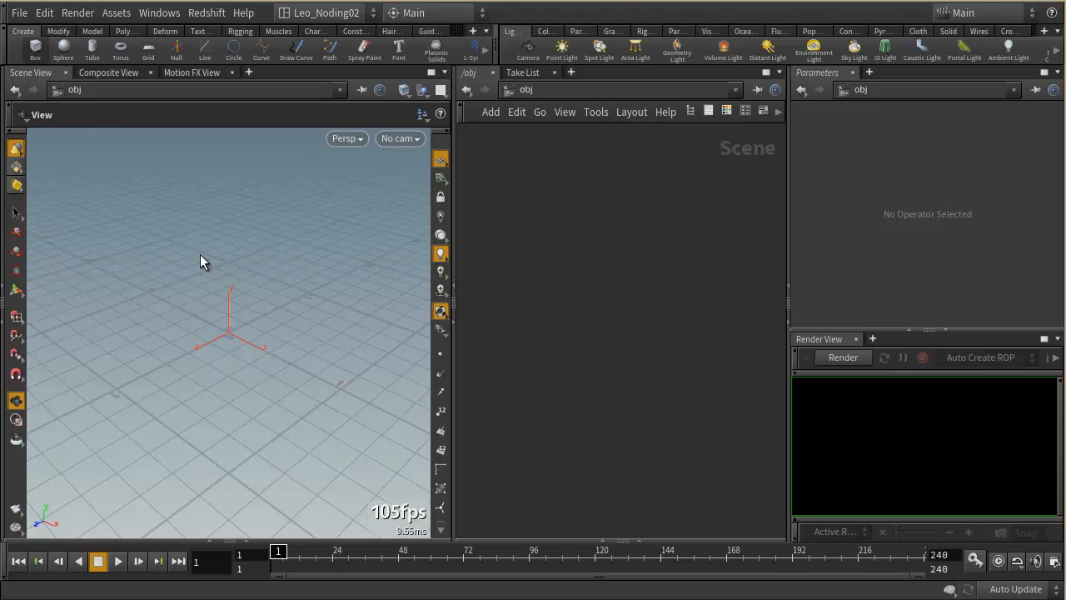
key("Return")
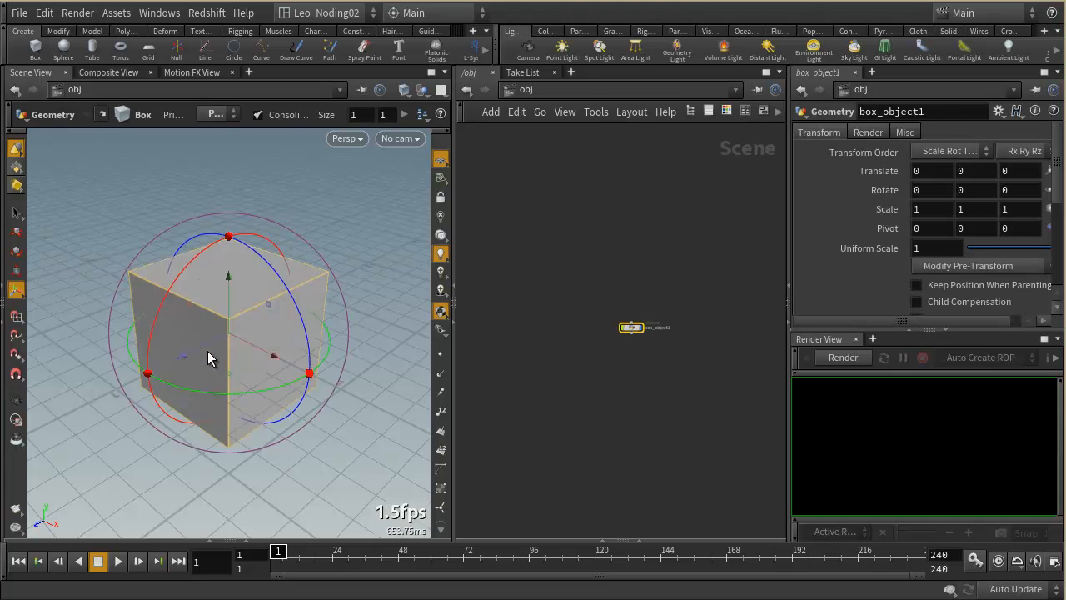
right_click_drag(355, 370, 110, 361, "alt")
left_click_drag(261, 380, 274, 452, "alt")
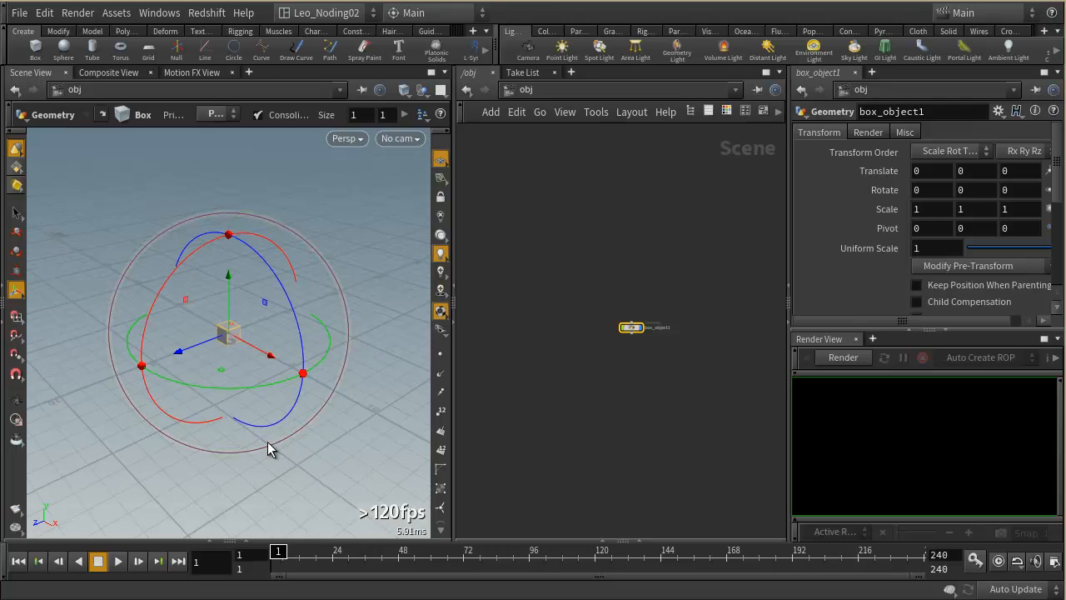
- Keyframe the box's translation and rotation at frame 1, and again at frame 68 with the box moved along Z to about 36.32
left_click(885, 169, "alt")
left_click(886, 190, "alt")
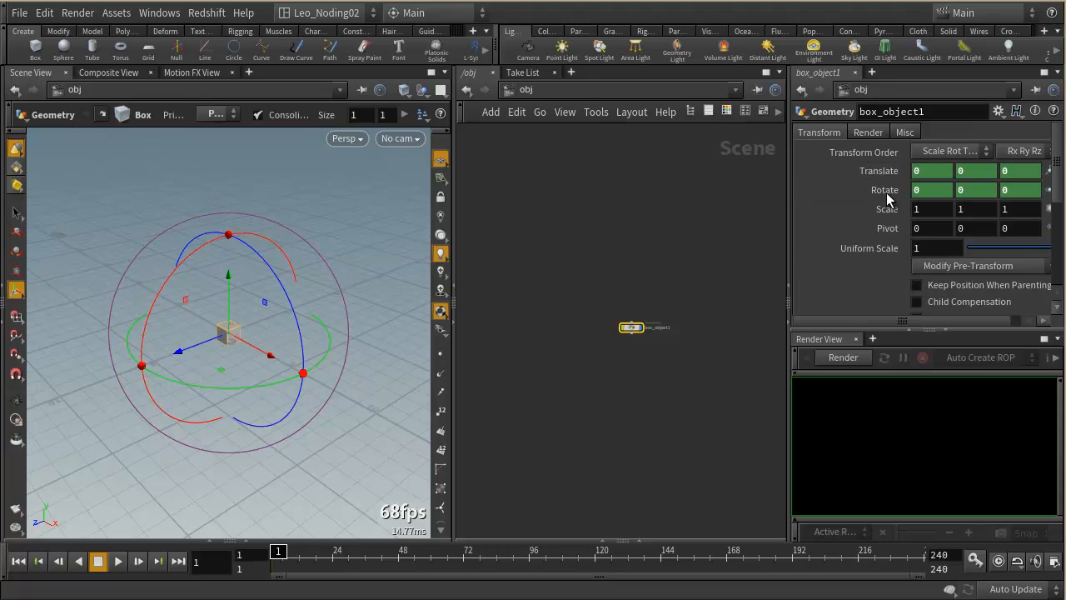
left_click_drag(278, 552, 453, 554)
key("Escape")
key("r")
scroll(171, 340, "down", 5)
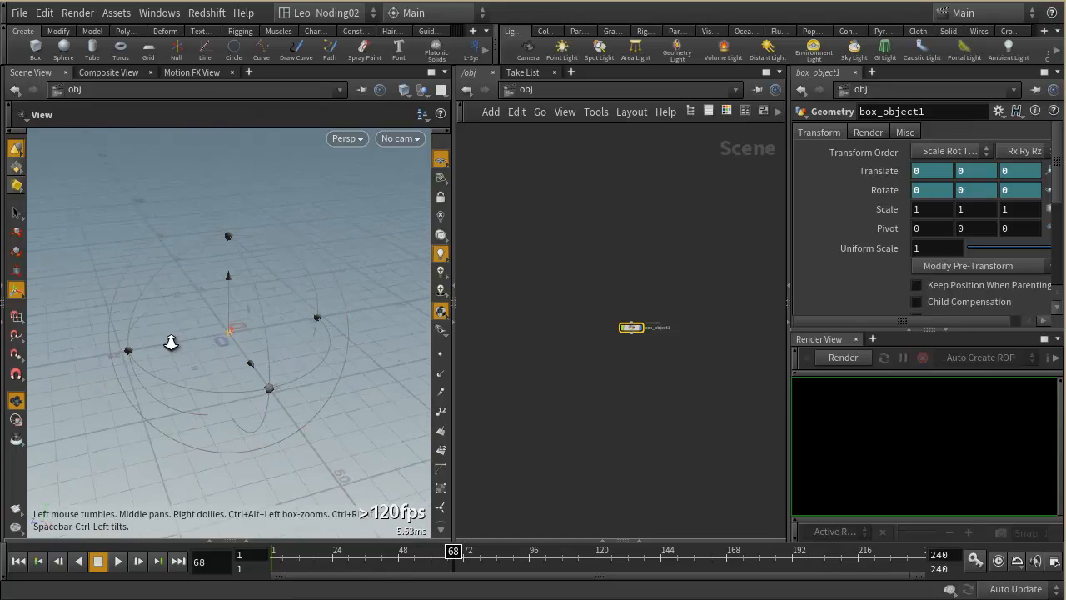
left_click_drag(192, 340, 81, 342)
left_click(868, 170, "alt")
left_click(877, 191, "alt")
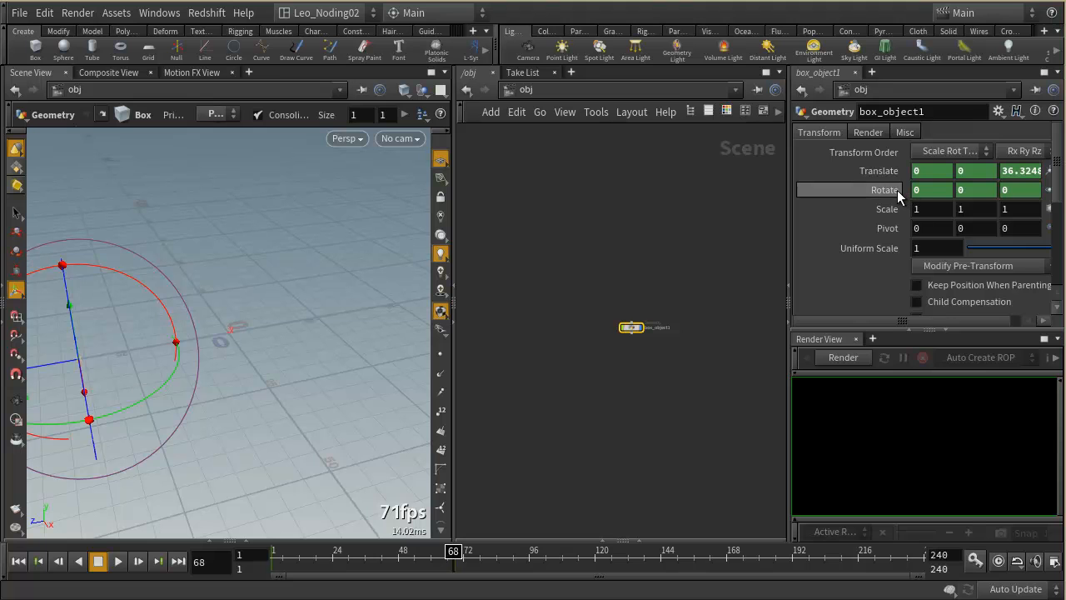
- At frame 32, raise the box along Y to about 11.41 and keyframe its translation
left_click_drag(454, 557, 355, 556)
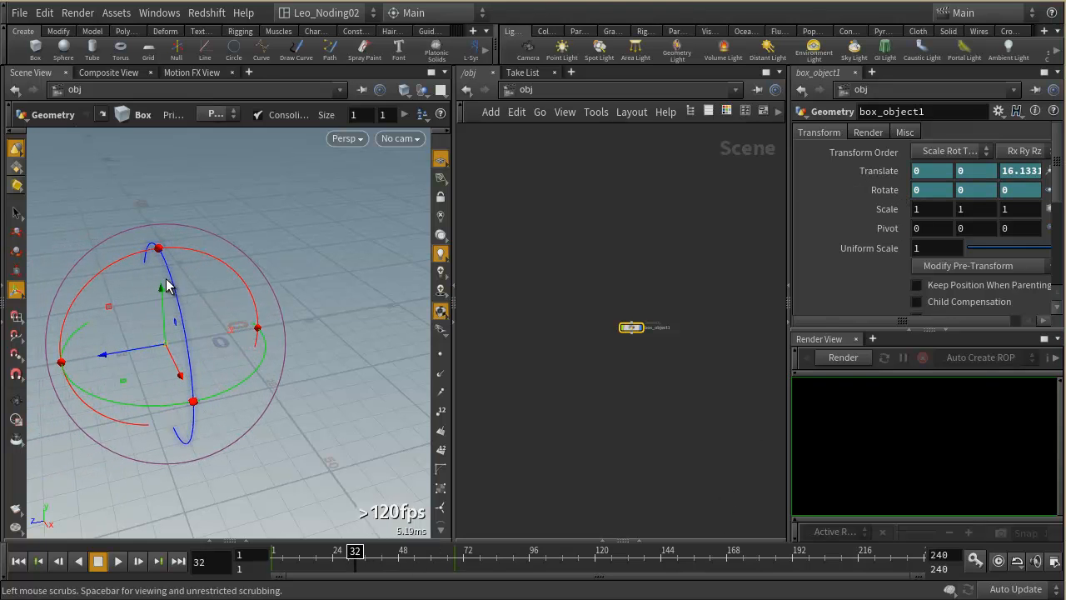
left_click_drag(161, 291, 160, 237)
left_click(889, 174, "alt")
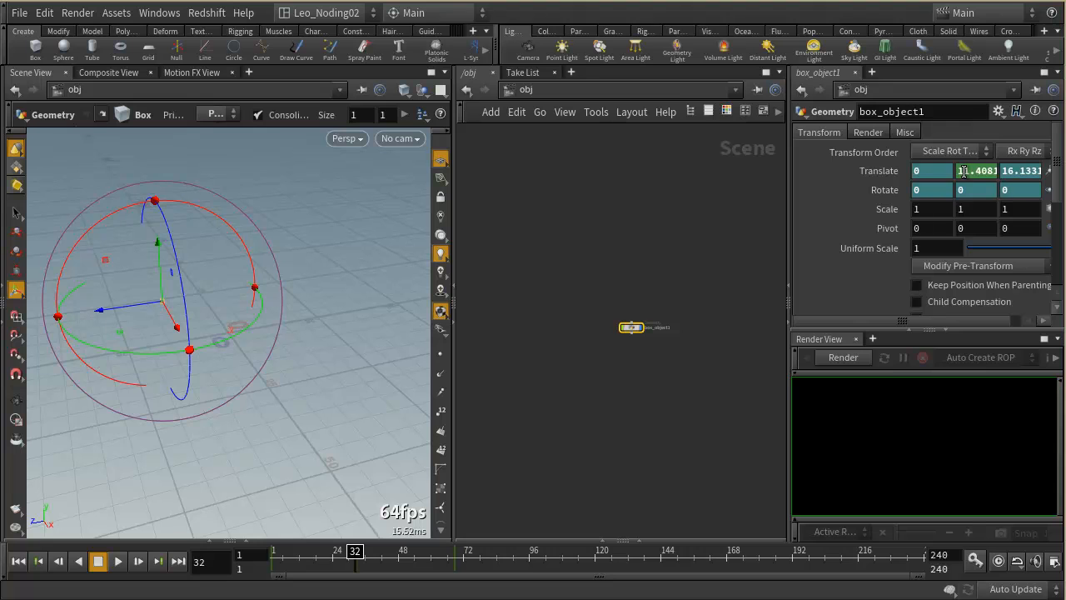
left_click(887, 168, "alt")
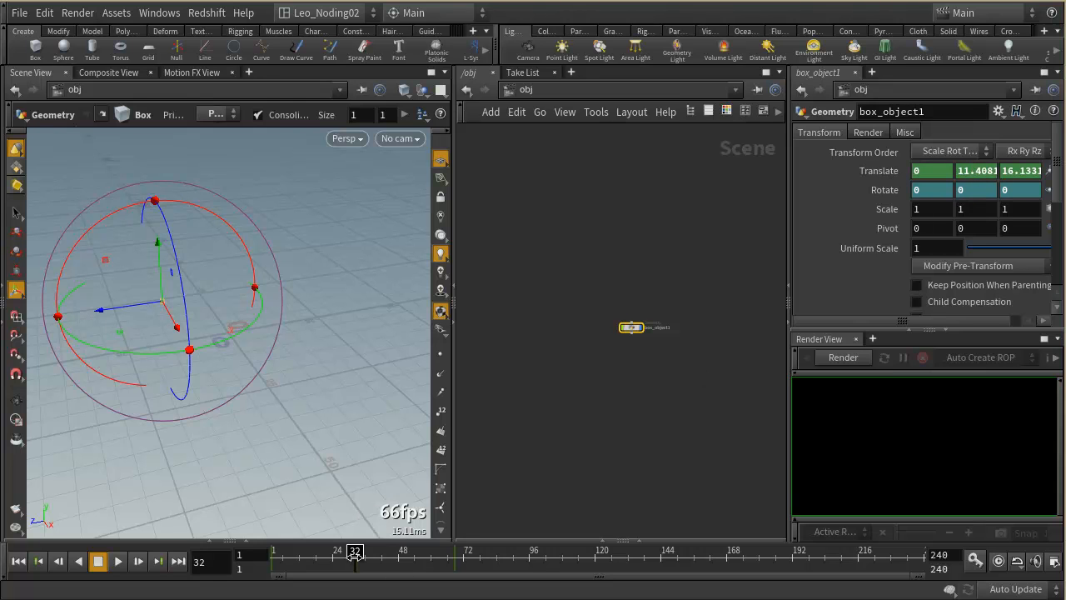
- Widen the viewport and scrub through the box's keyframed motion after frame 32, examining it from several angles
key("Escape")
right_click_drag(122, 334, 324, 354)
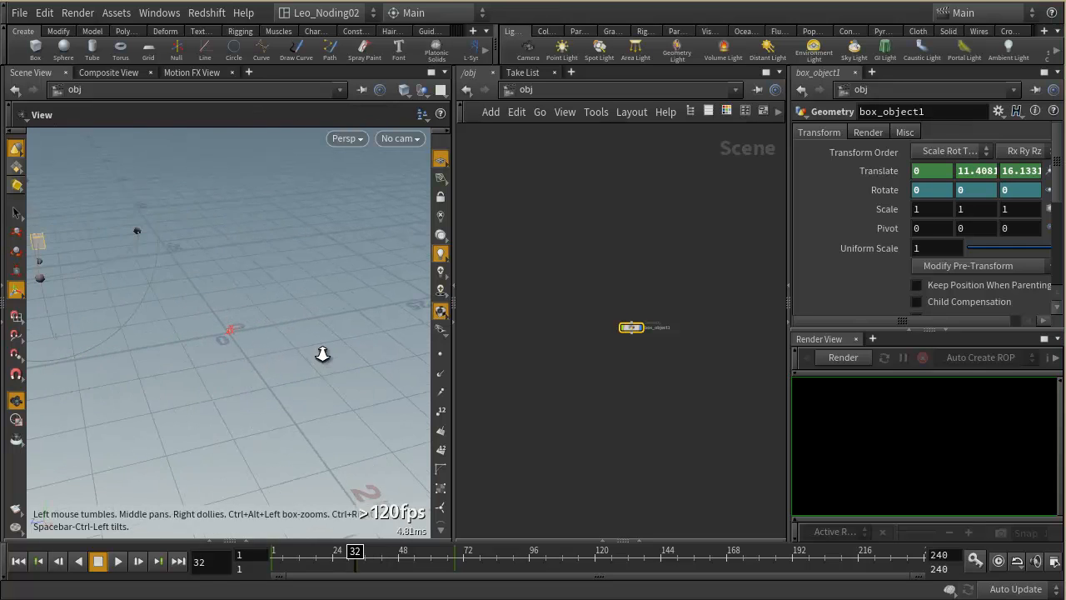
middle_click_drag(245, 408, 378, 415)
right_click_drag(350, 416, 308, 409)
left_click_drag(354, 557, 437, 557)
key("Escape")
right_click_drag(273, 407, 261, 407)
left_click_drag(262, 408, 281, 389)
left_click_drag(175, 443, 198, 378)
right_click_drag(197, 378, 378, 384)
left_click_drag(454, 374, 585, 375)
right_click_drag(525, 374, 430, 374)
left_click_drag(436, 560, 350, 565)
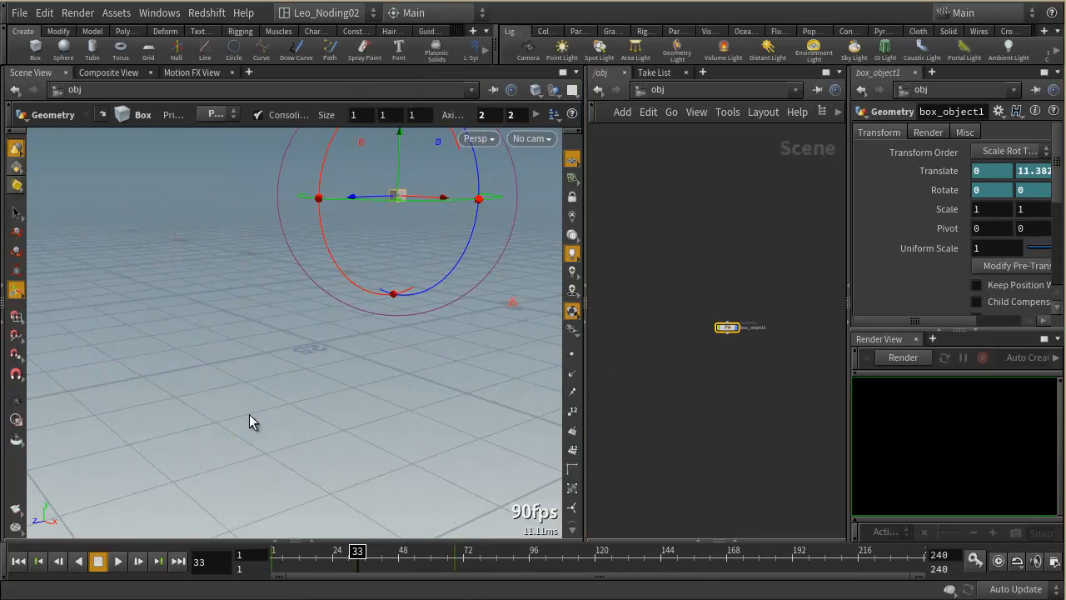
- Hide the transform handles and scrub between frames 1 and 64 to examine the box's full arc from the side
left_click(19, 221)
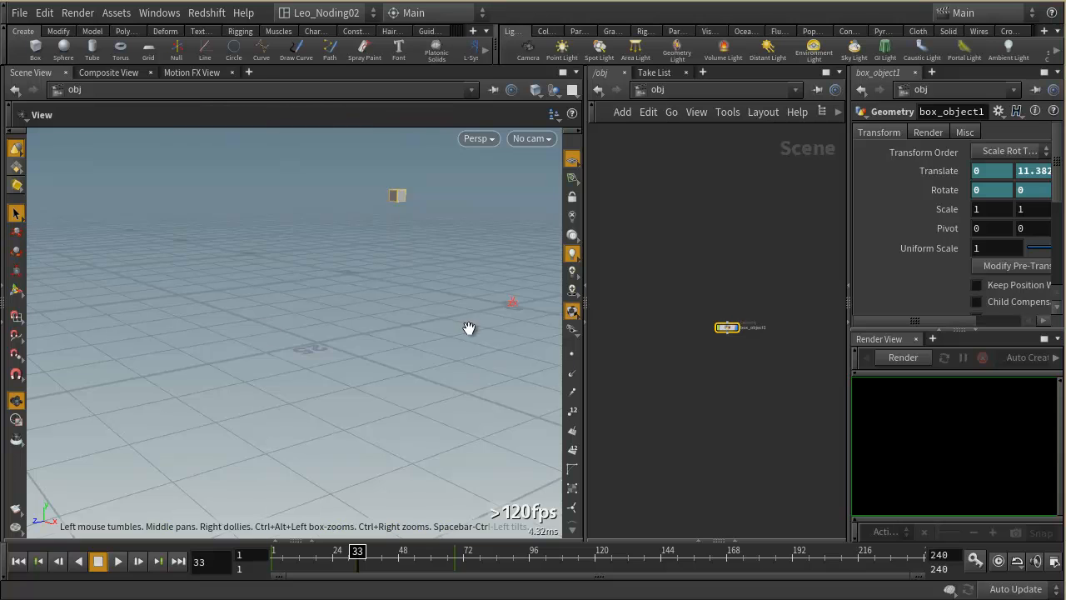
left_click_drag(469, 328, 435, 353, "alt")
mouse_move(358, 564)
left_mouse_down()
mouse_move(304, 568)
mouse_move(440, 569)
mouse_move(277, 569)
mouse_move(353, 572)
left_mouse_up()
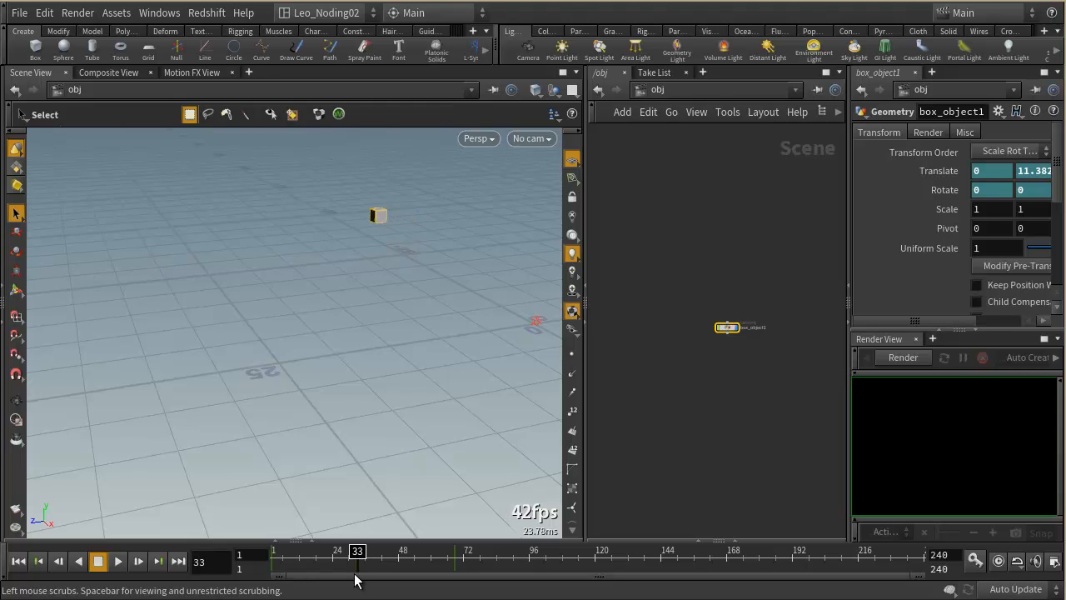
left_click_drag(356, 556, 264, 559)
key("Escape")
left_click_drag(383, 375, 392, 371)
middle_click_drag(440, 380, 493, 403)
left_click_drag(492, 404, 445, 428)
key("s")
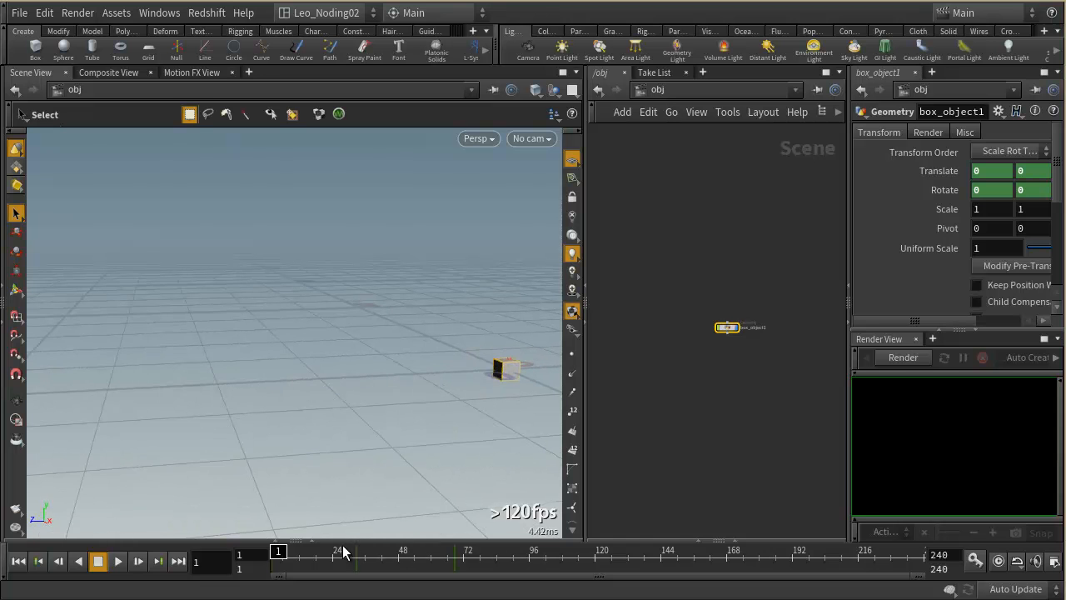
key("Right")
left_click_drag(298, 556, 358, 553)
key("Escape")
middle_click_drag(133, 317, 356, 473)
left_click_drag(364, 553, 443, 563)
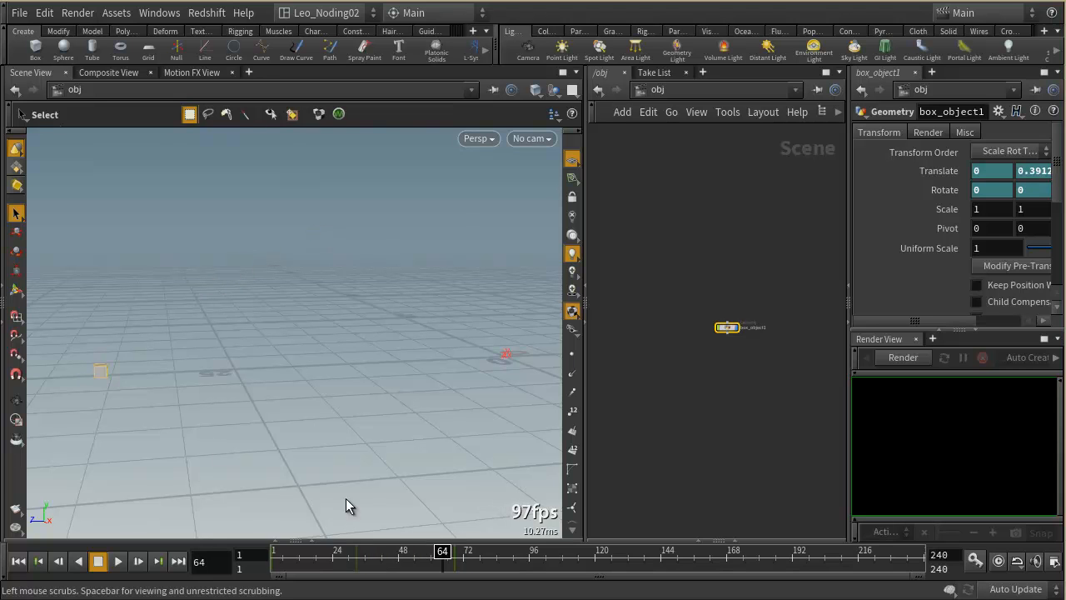
key("ctrl+Up")
left_click_drag(313, 553, 276, 562)
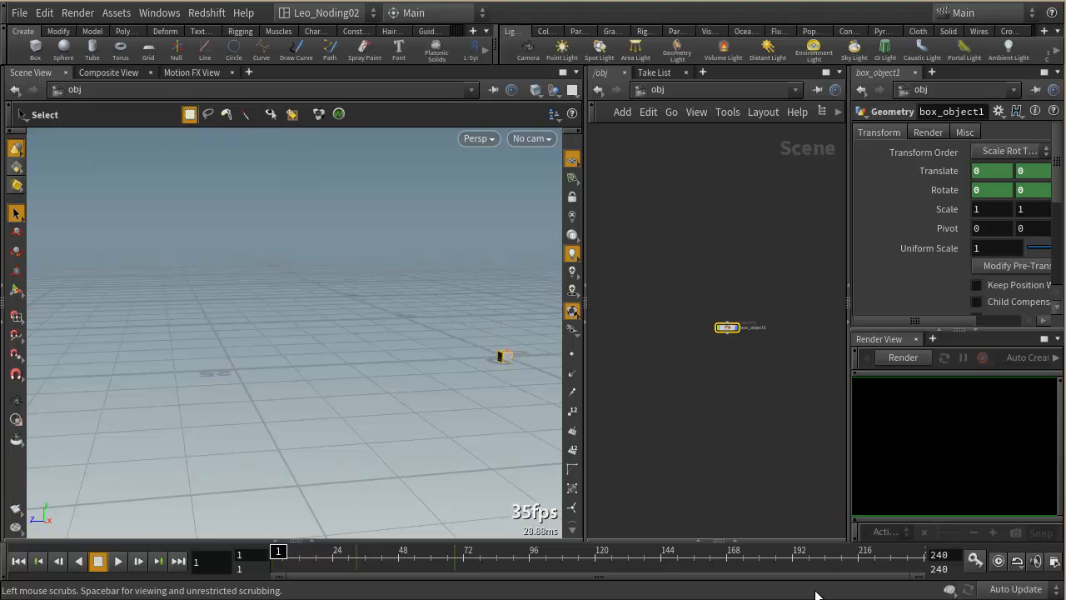
- Play the box animation from the first frame, stop it and return to frame 1
left_click(118, 561)
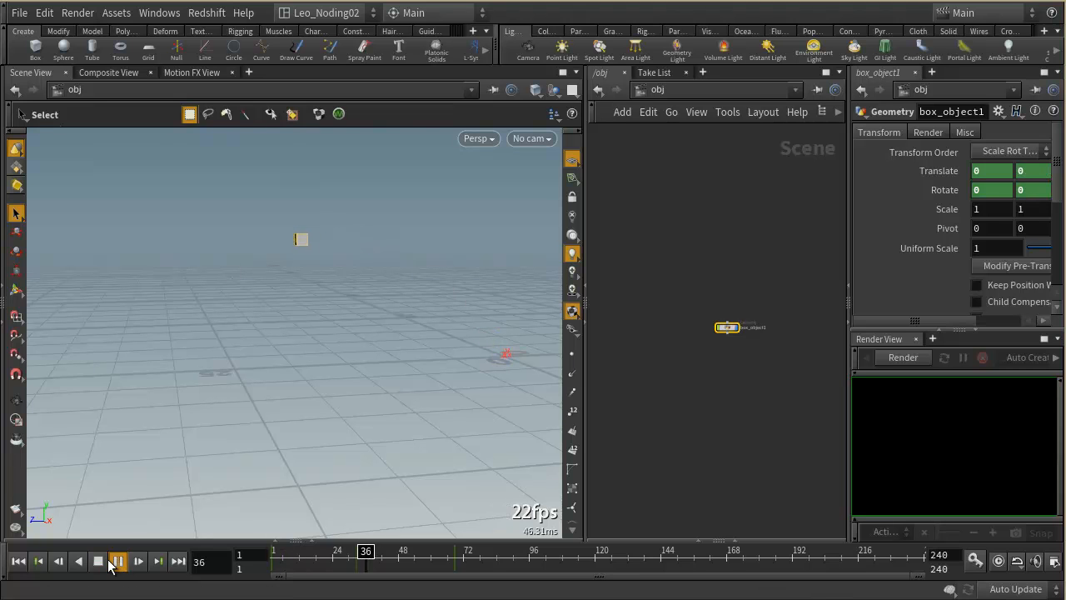
left_click(99, 561)
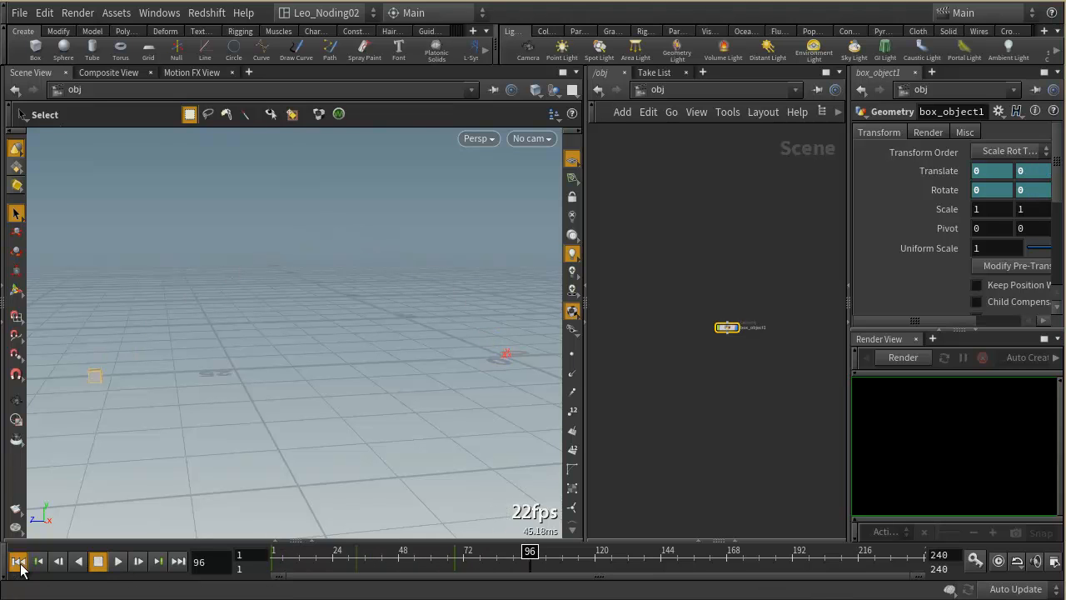
left_click(18, 560)
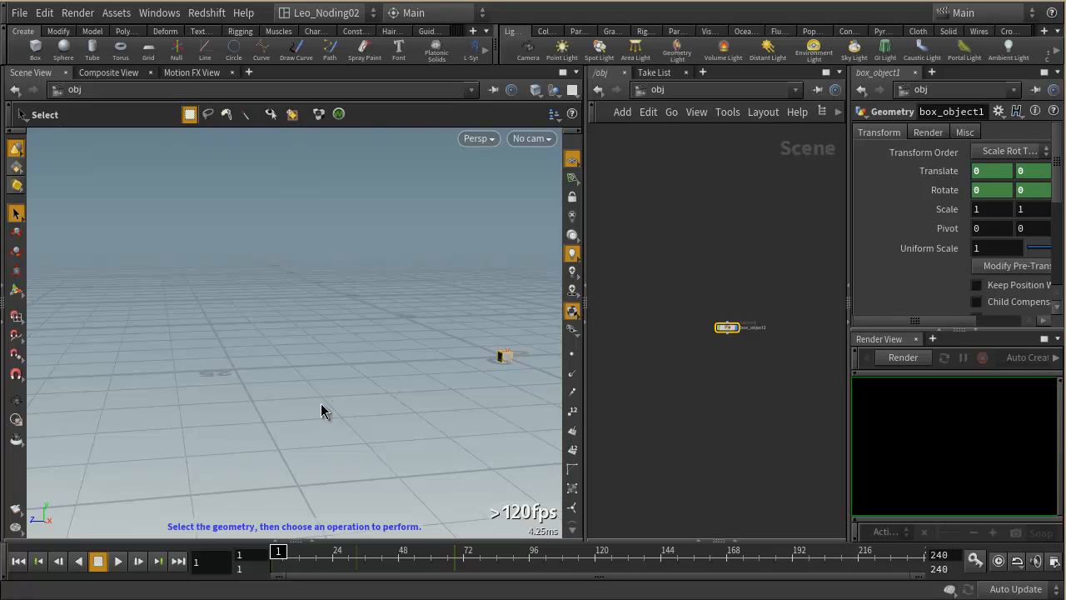
- At frame 32, rotate the box about X to about 52.64 degrees, keyframe the rotation and scrub through the result
scroll(698, 365, "up", 2)
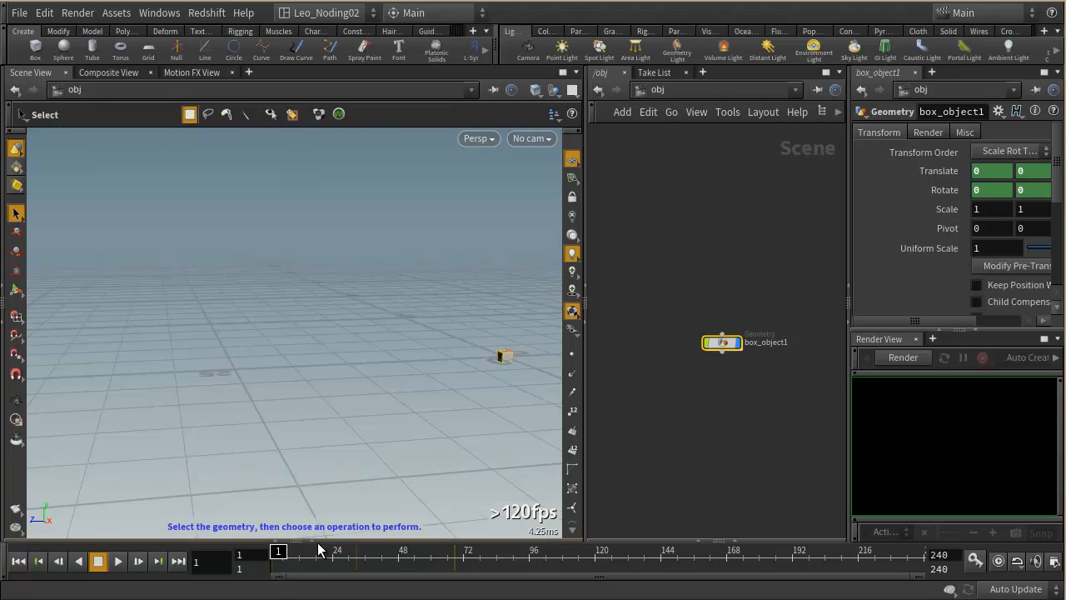
left_click_drag(278, 554, 368, 556)
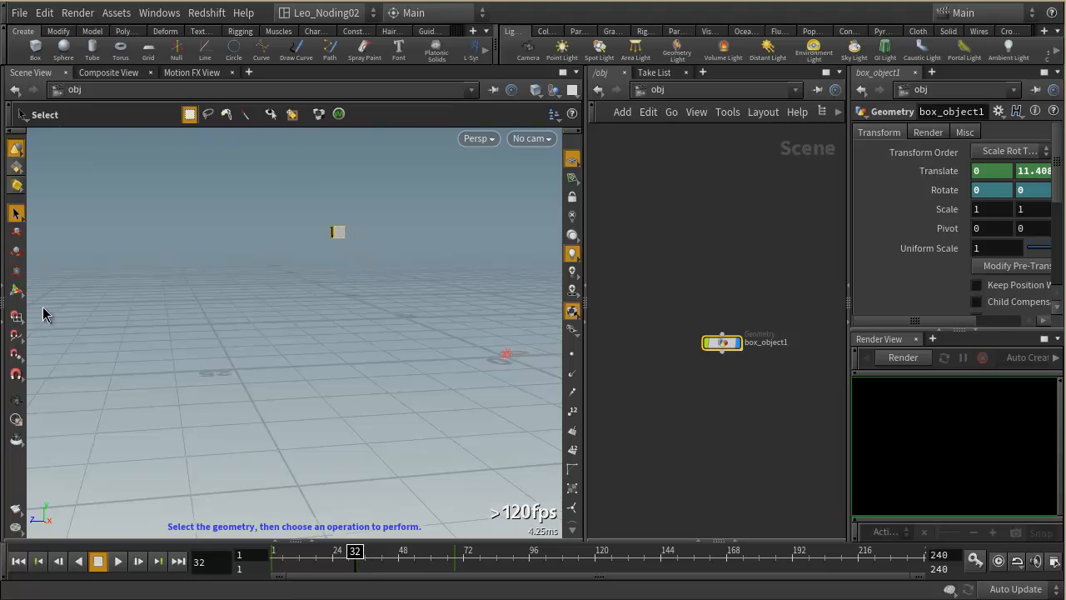
left_click(16, 290)
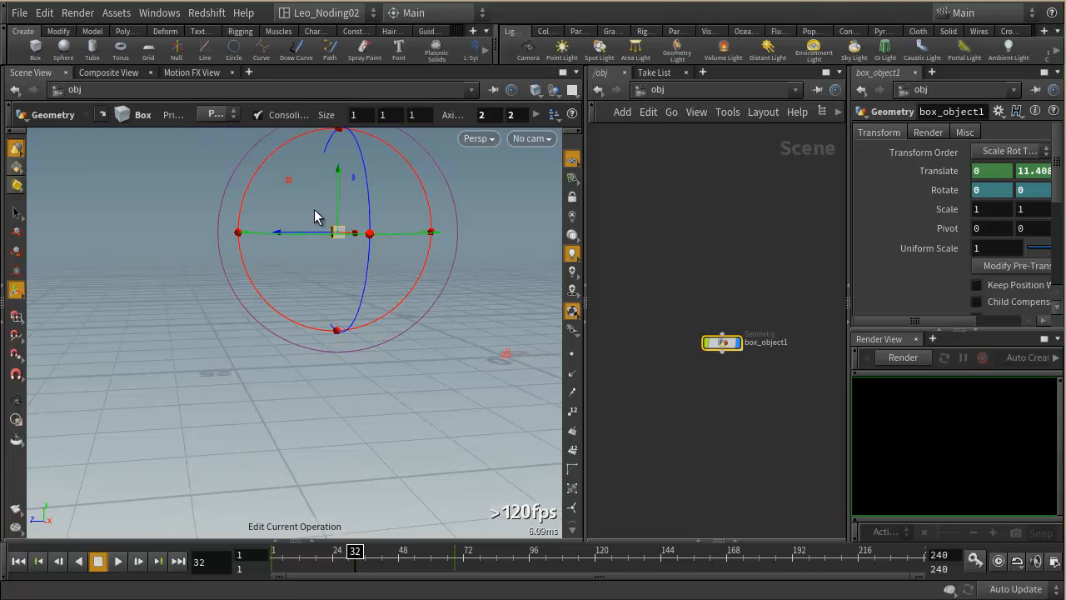
left_click_drag(270, 156, 221, 253)
left_click_drag(357, 553, 345, 554)
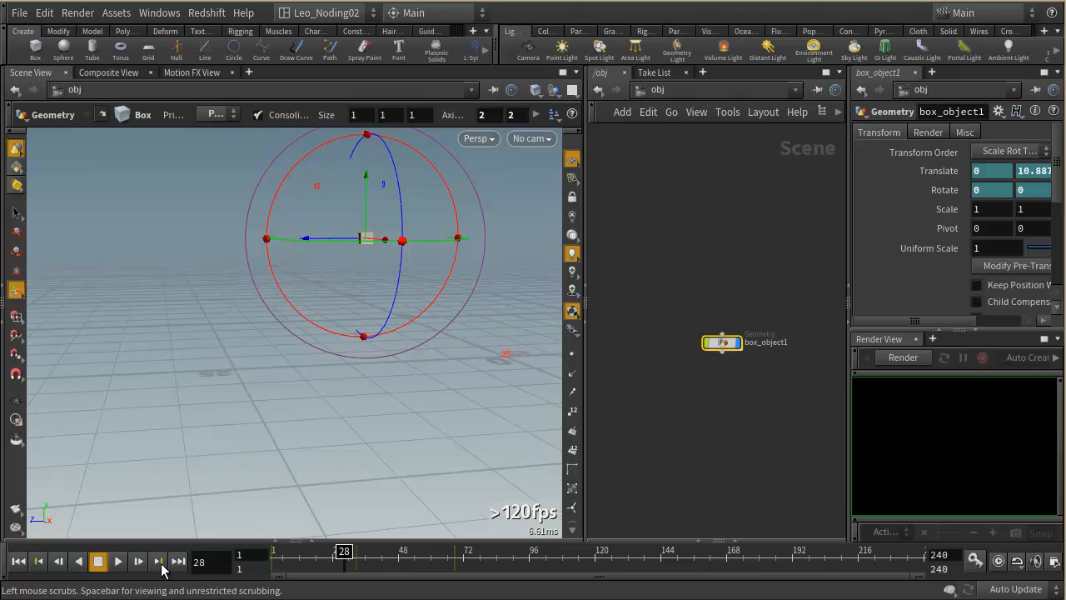
key("Up")
left_click_drag(261, 183, 231, 270)
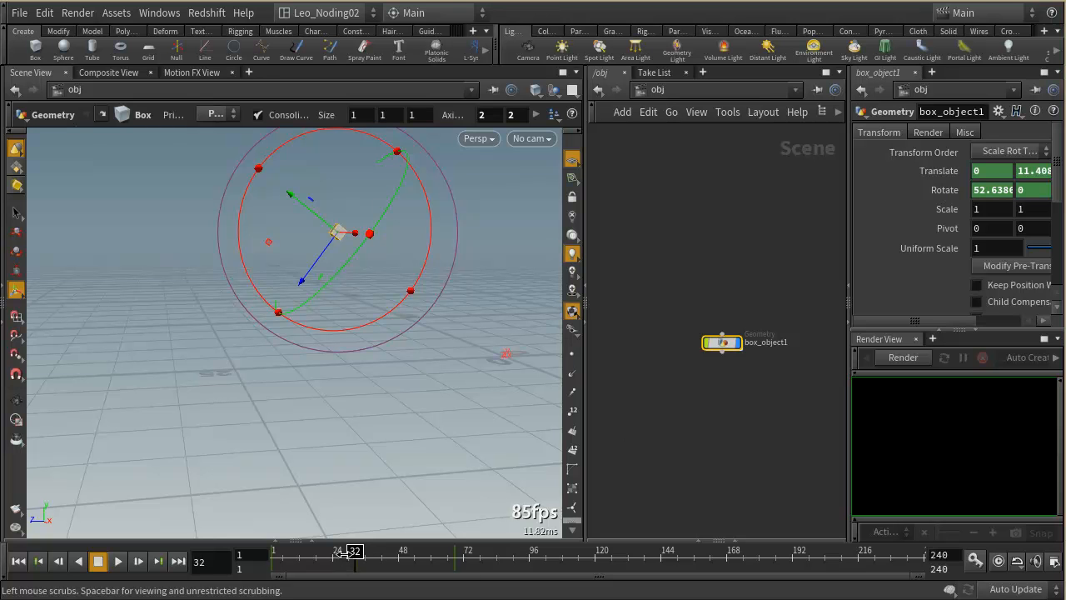
left_click_drag(353, 551, 407, 569)
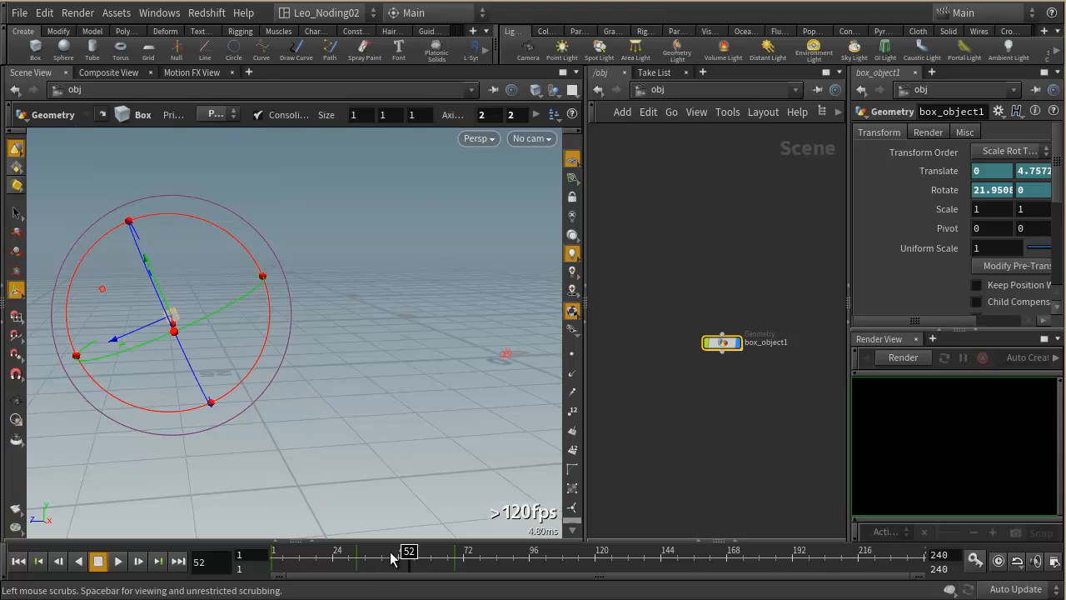
mouse_move(380, 564)
left_mouse_down()
mouse_move(309, 564)
mouse_move(367, 551)
left_mouse_up()
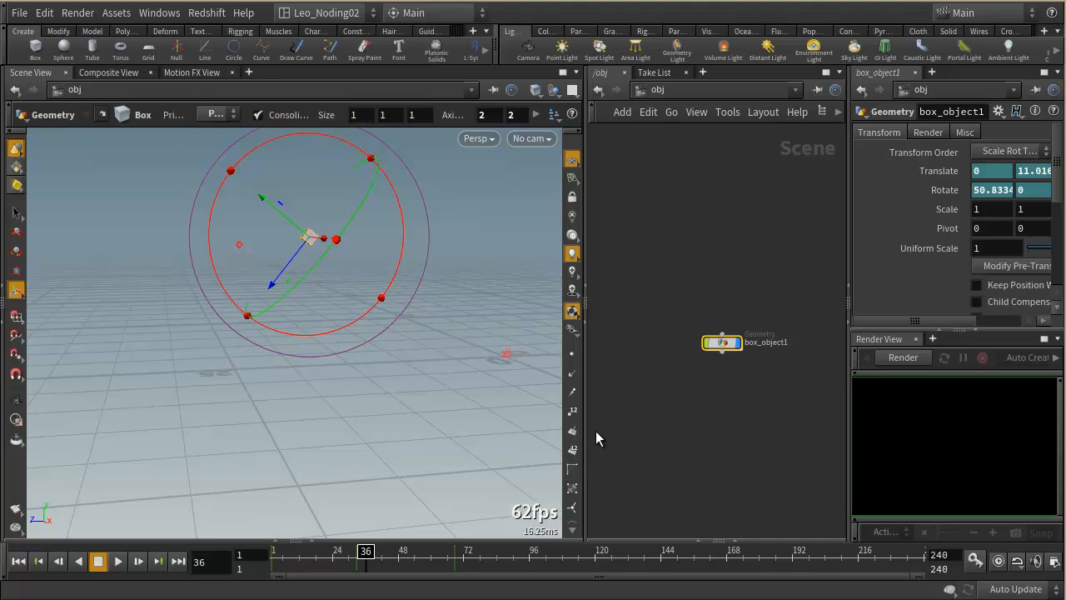
- Delete the box's translation and rotation keyframes, and reset its Translate and Rotate values to 0 at frame 1
left_click_drag(585, 433, 518, 431)
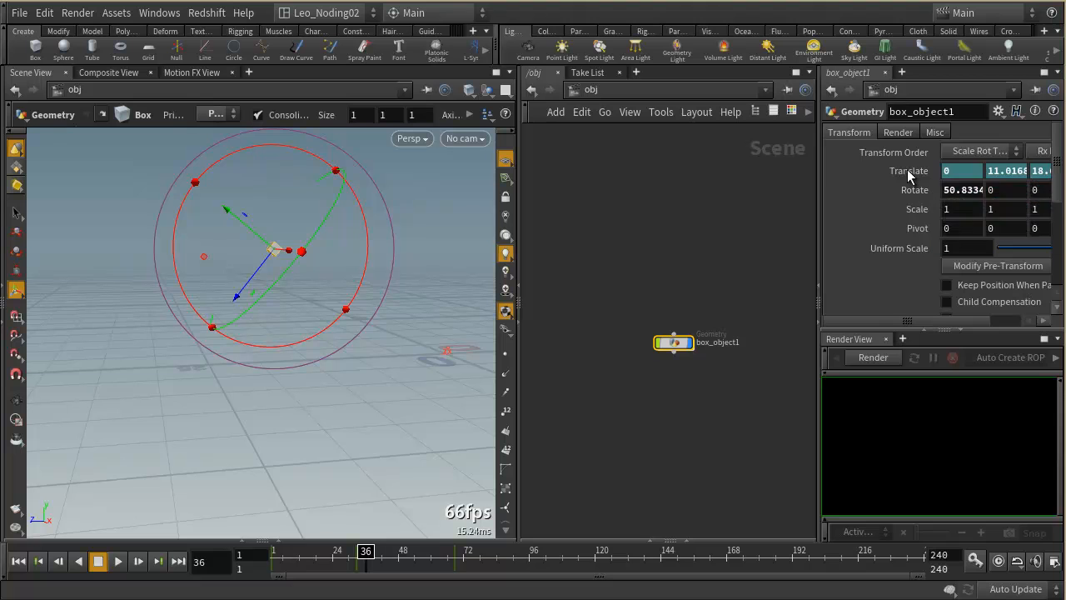
left_click_drag(311, 558, 274, 557)
left_click_drag(819, 225, 778, 219)
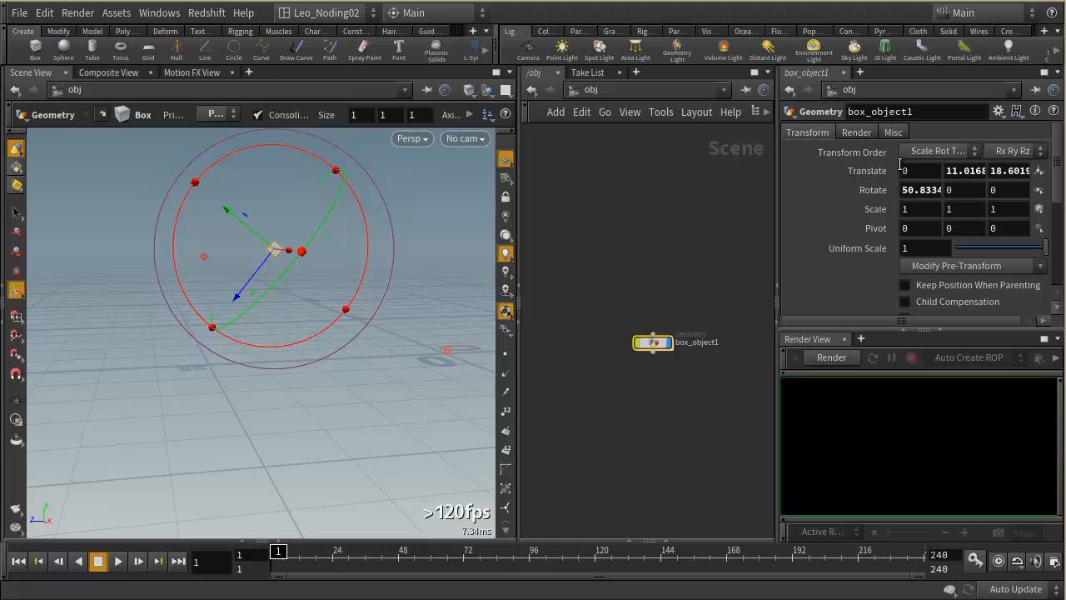
middle_click(844, 167, "ctrl")
key("Return")
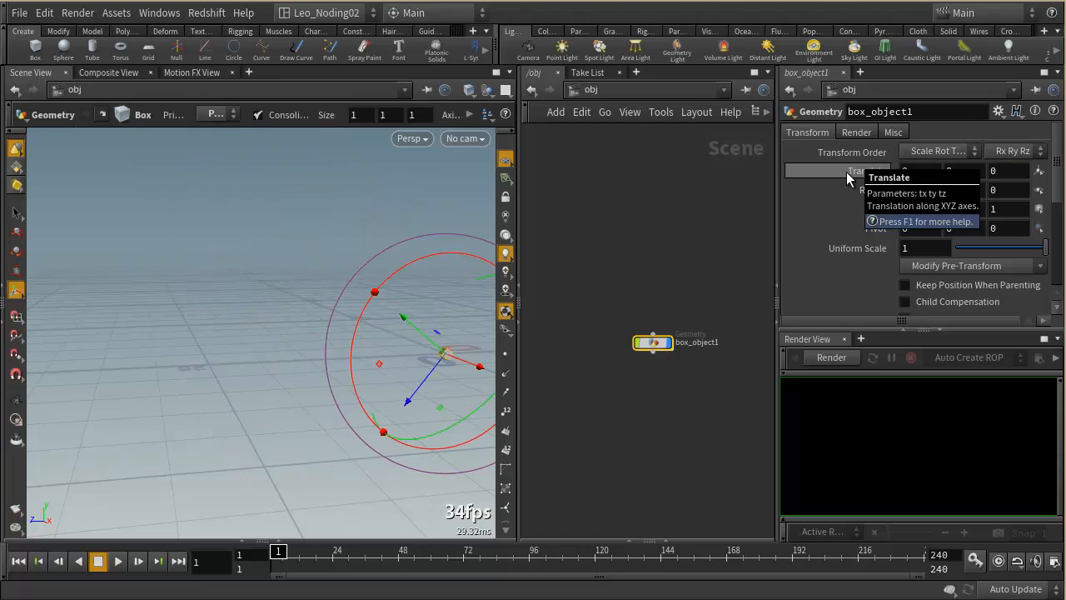
left_click_drag(900, 184, 988, 185)
type("0")
key("Return")
key("Escape")
left_click_drag(350, 325, 329, 422)
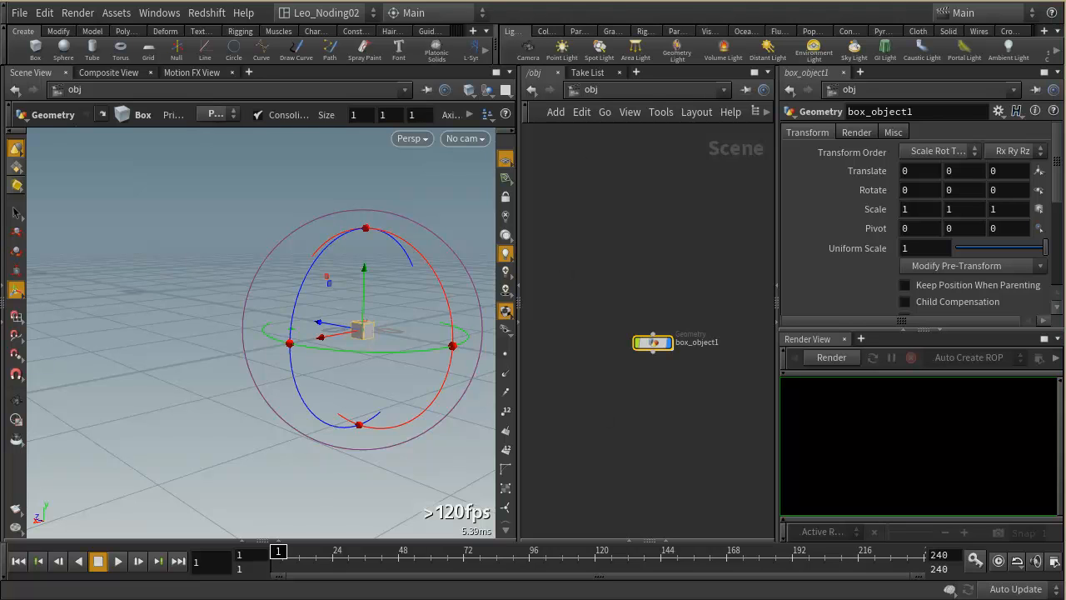
- Widen the simulation shelf, turn box_object1 into an RBD object and play the simulation from frame 1
left_click_drag(499, 44, 283, 43)
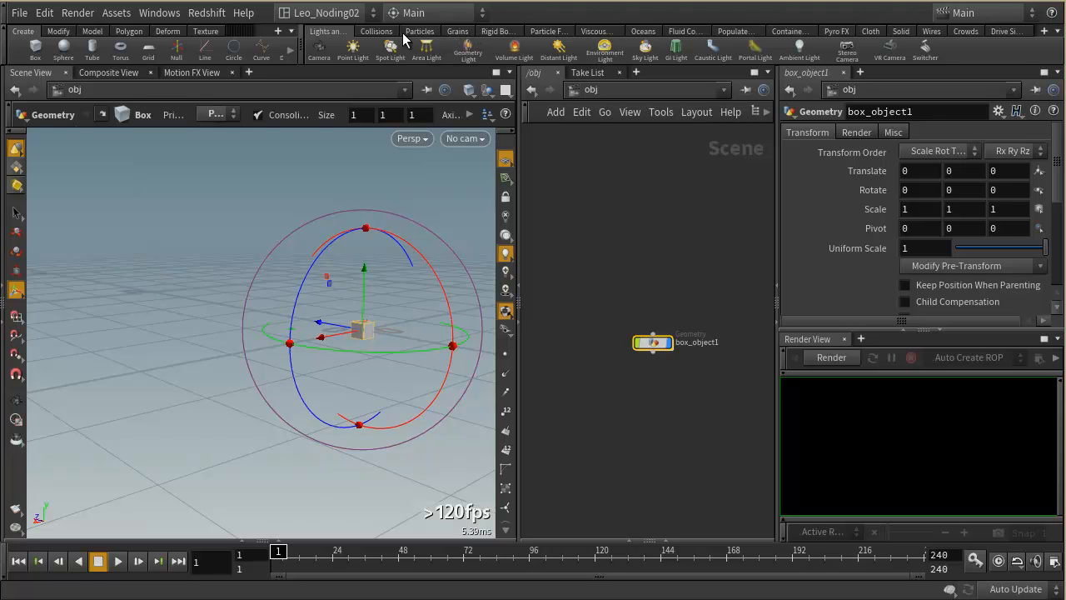
left_click(498, 31)
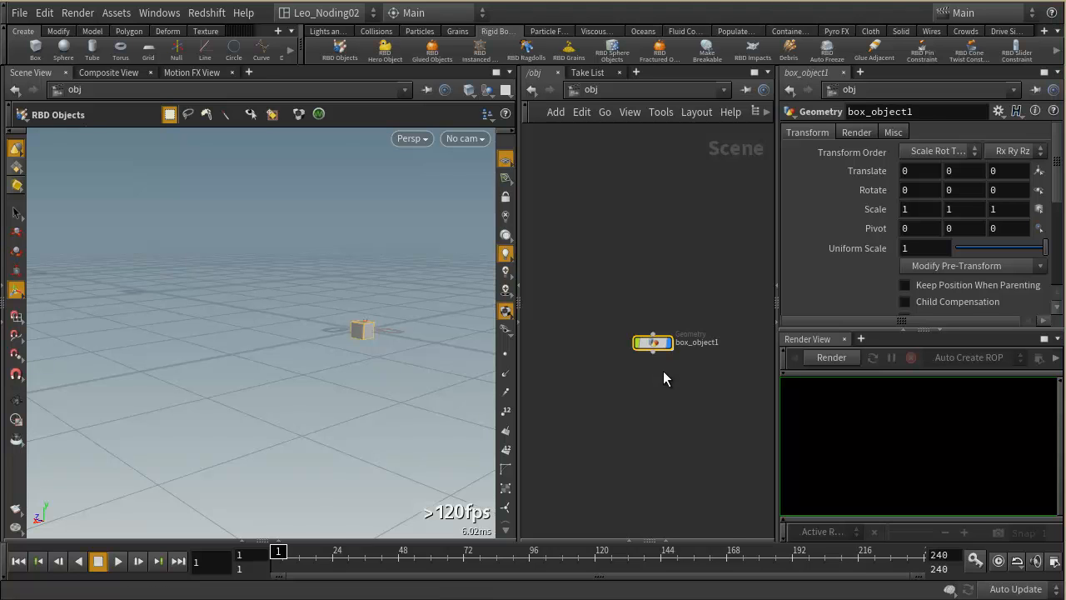
left_click_drag(592, 315, 656, 338)
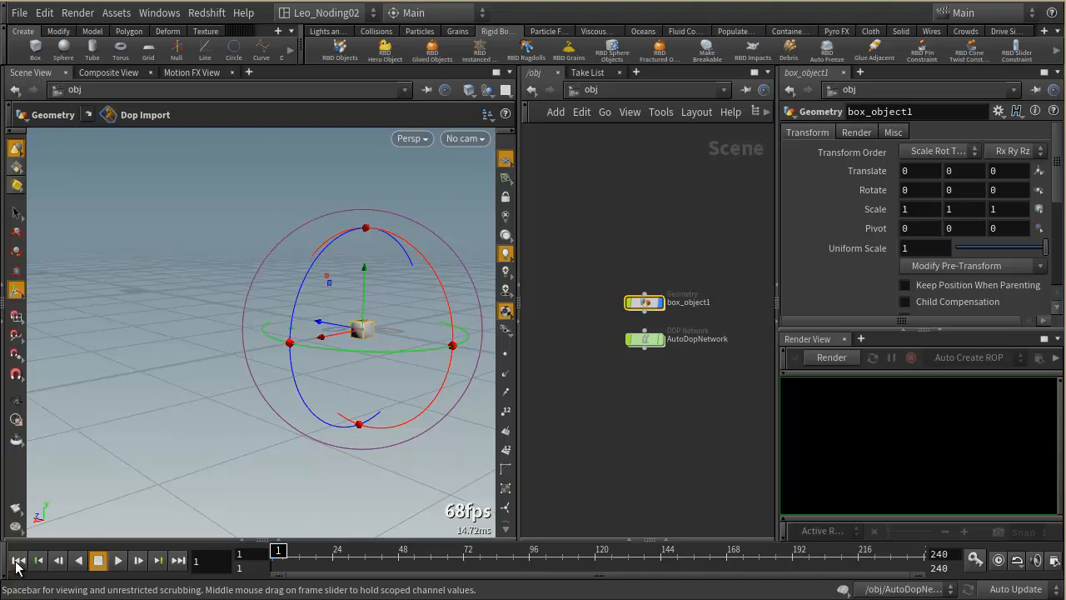
left_click(118, 561)
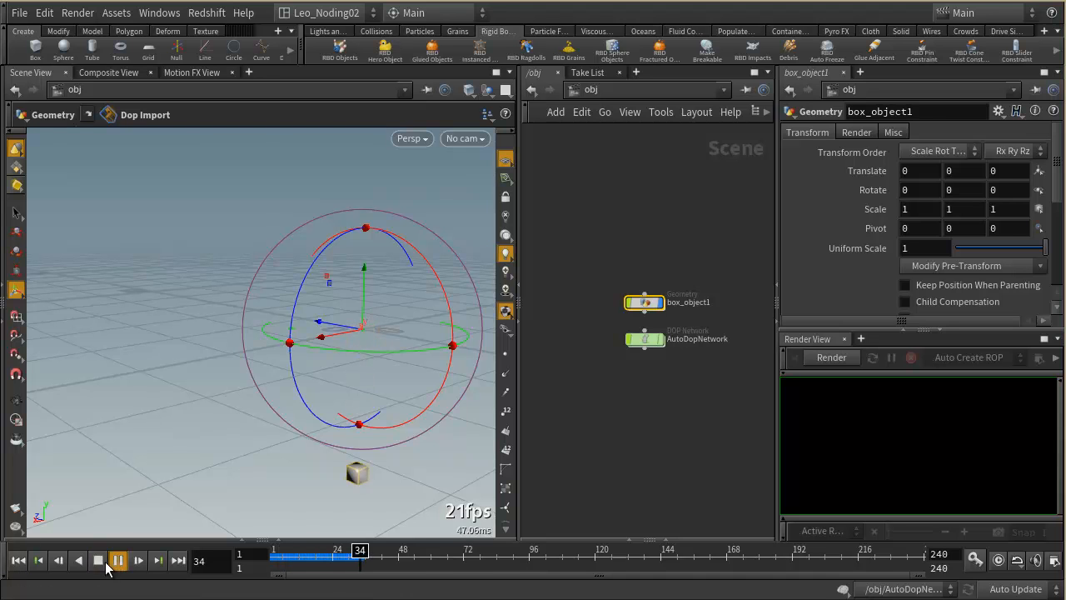
- Stop the simulation, return to frame 1 and add a ground plane collision object to the scene
left_click(117, 559)
left_click(19, 559)
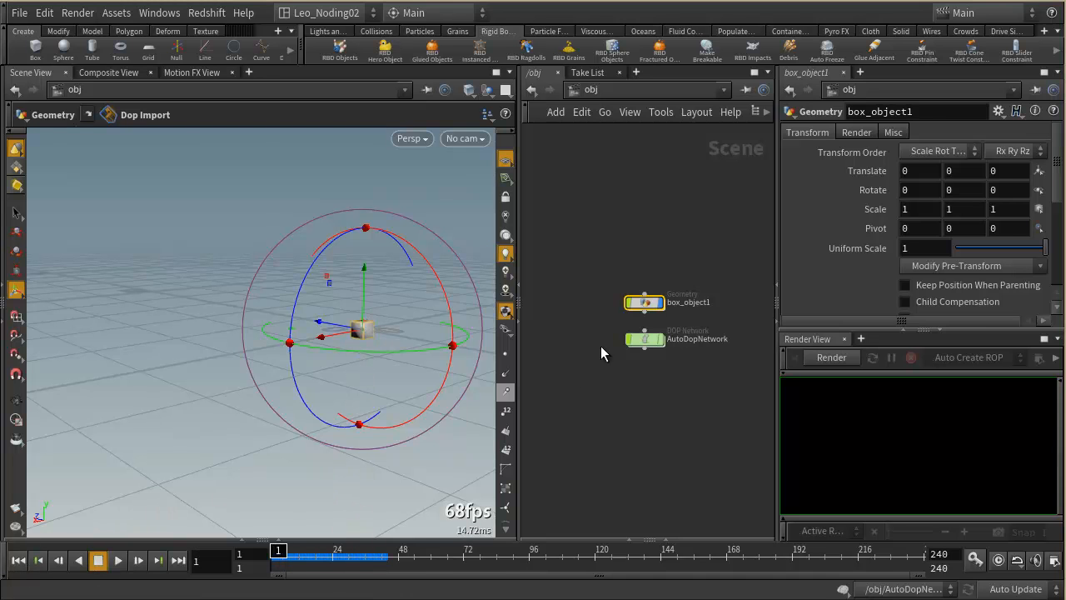
left_click(377, 31)
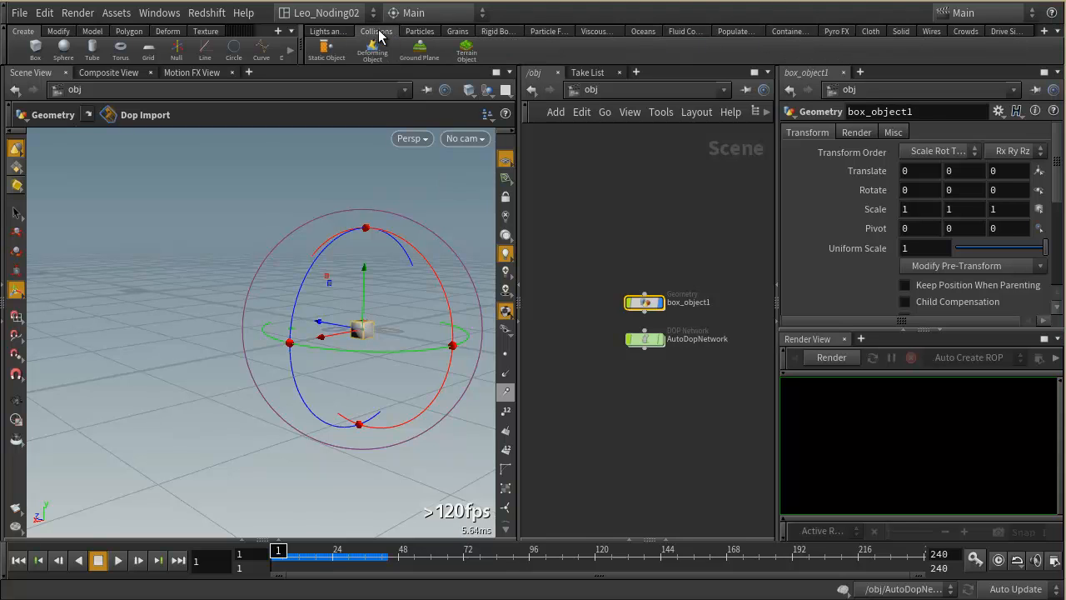
left_click(419, 48)
- Lower the ground plane along Y to about -0.5565 so that it lies beneath the box
left_click_drag(317, 192, 294, 218)
middle_click_drag(335, 318, 269, 278, "alt")
right_click_drag(269, 278, 467, 300, "alt")
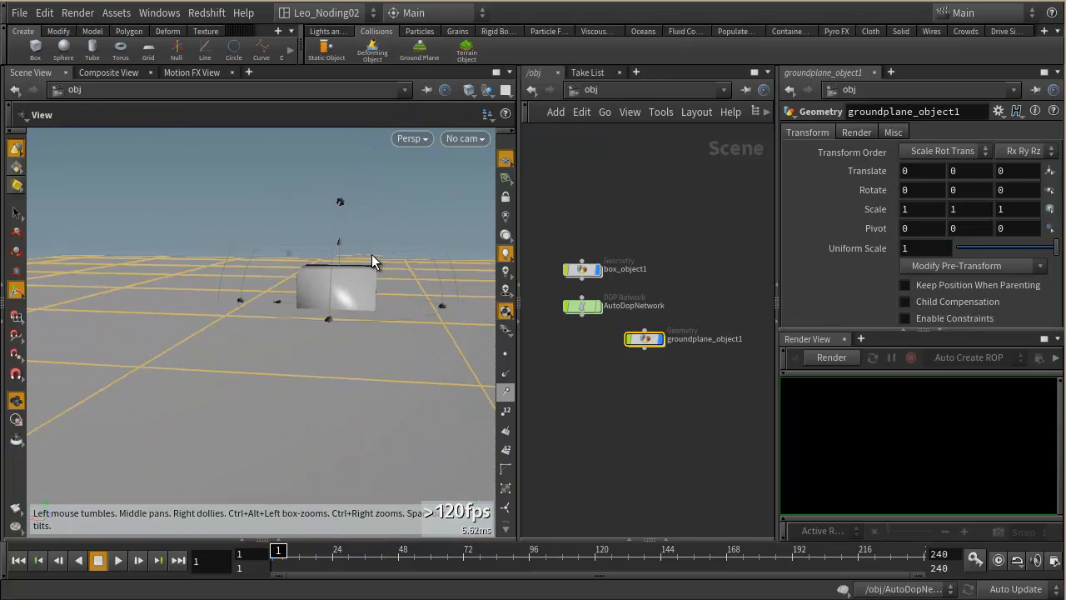
left_click_drag(341, 240, 347, 290)
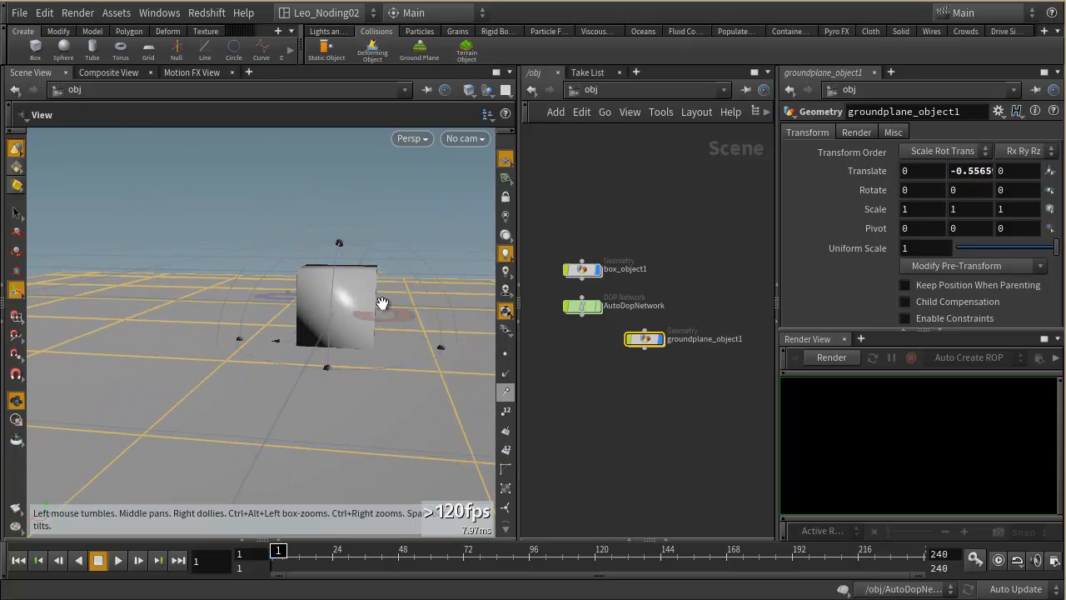
right_click_drag(366, 303, 177, 291, "alt")
left_click_drag(177, 291, 262, 330, "alt")
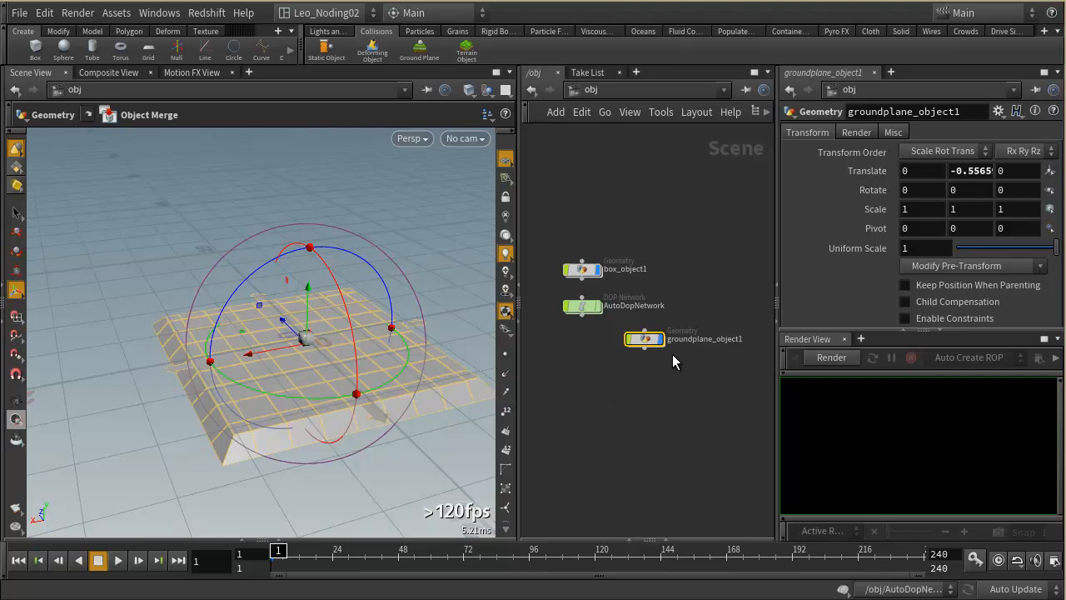
- Open the AutoDopNetwork and show all Initial State parameters of the box_object1 RBD packed object
left_click(582, 270)
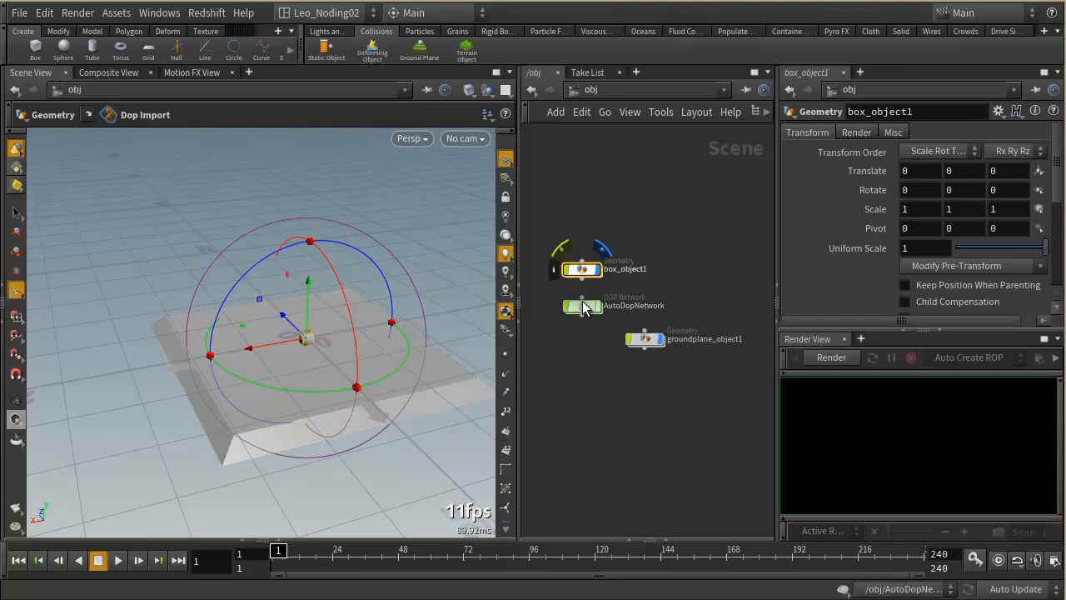
double_click(582, 307)
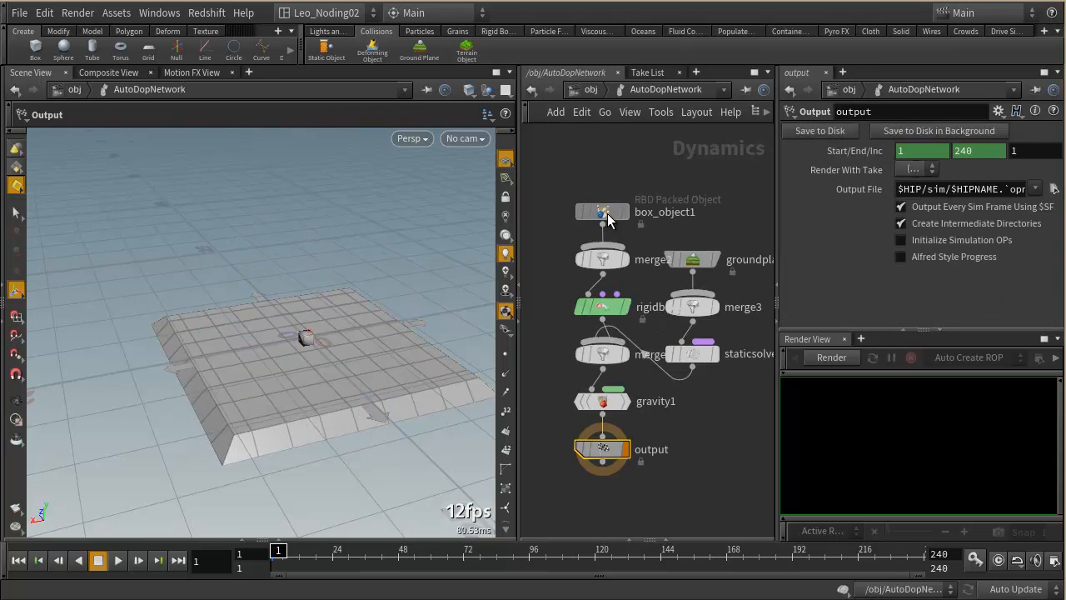
left_click(606, 215)
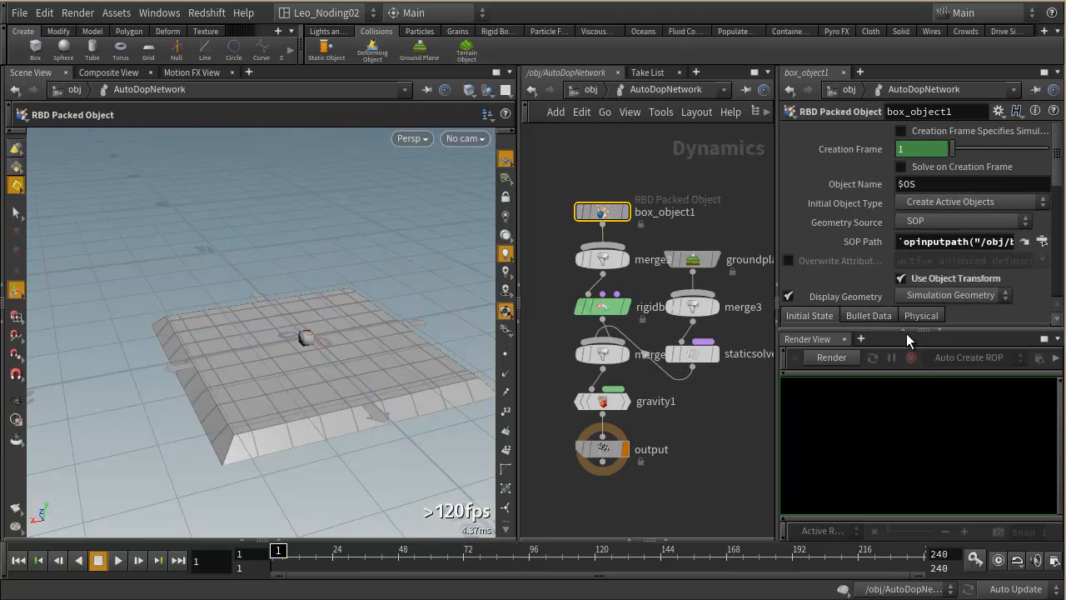
left_click(935, 333)
- Set the box's initial velocity to 10 in X and 5 in Y
left_click_drag(361, 345, 299, 352, "alt")
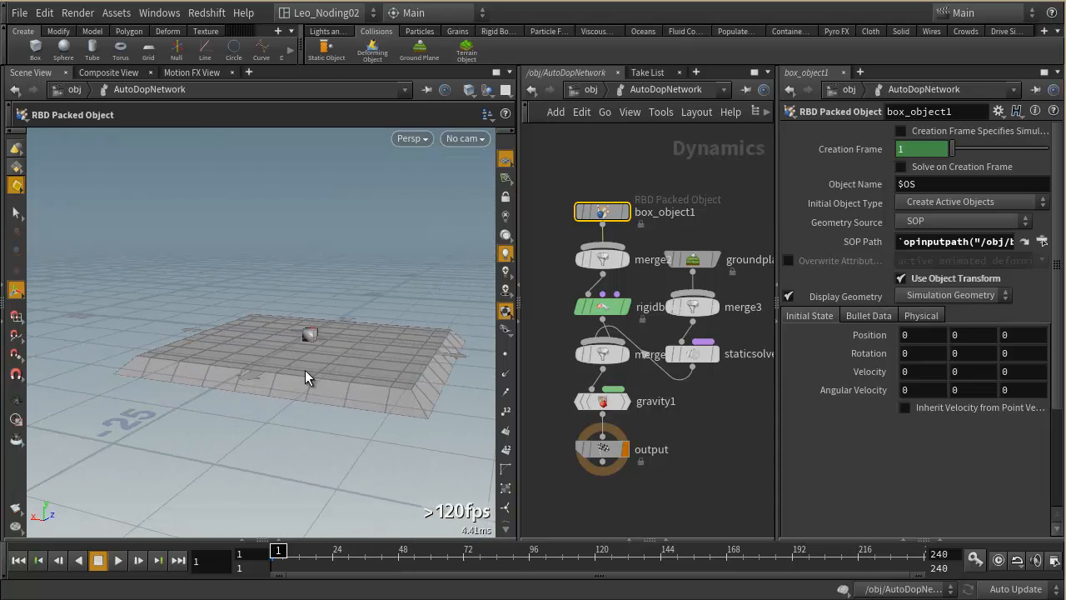
left_click_drag(254, 453, 280, 441, "alt")
left_click(920, 376)
key("Return")
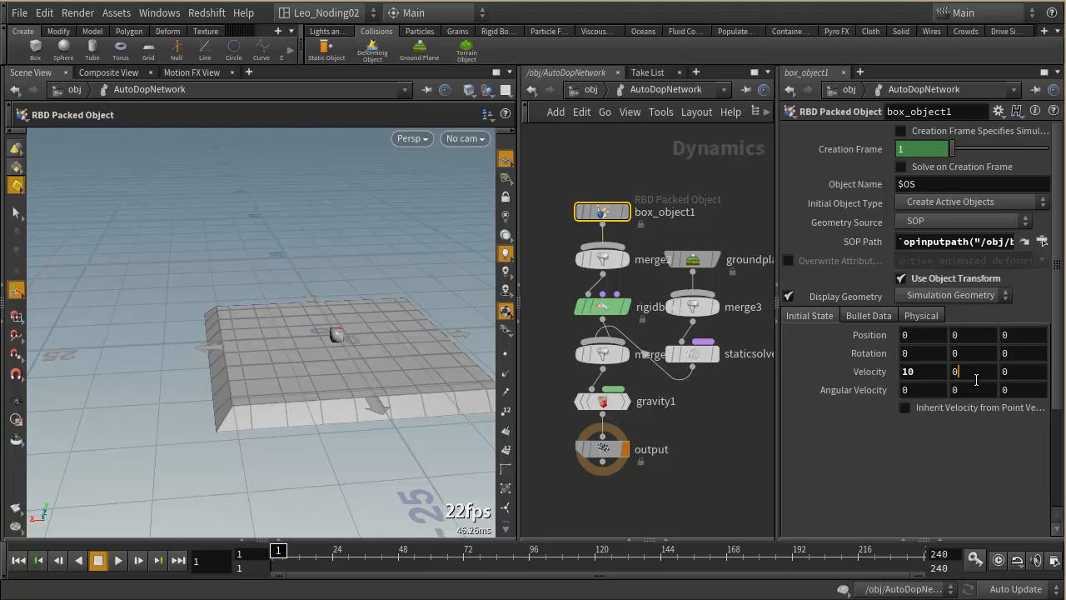
type("5")
key("Return")
key("Escape")
- Play the simulation with a wider view of the ground plane and stop it at about frame 60
left_click_drag(333, 431, 185, 495)
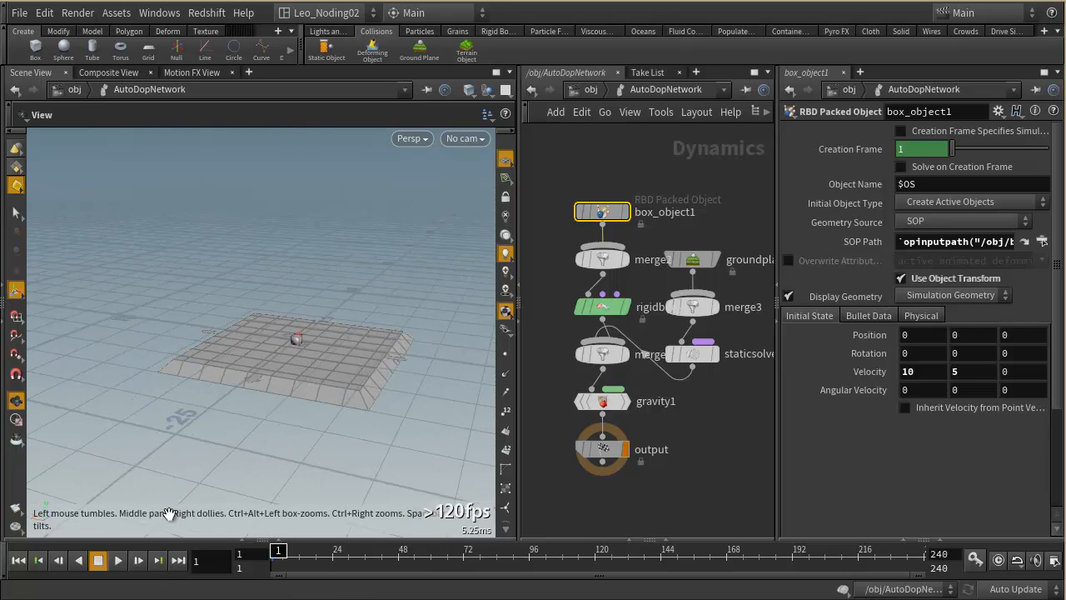
left_click(117, 559)
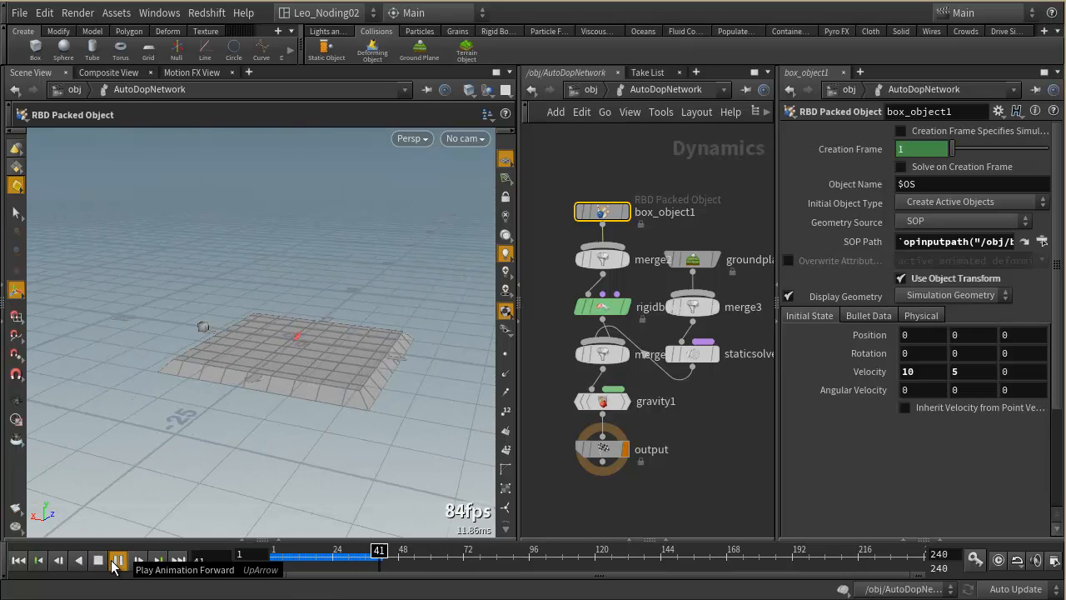
left_click(98, 559)
- Set the box's initial velocity to 60 in X and 30 in Y
left_click(910, 371)
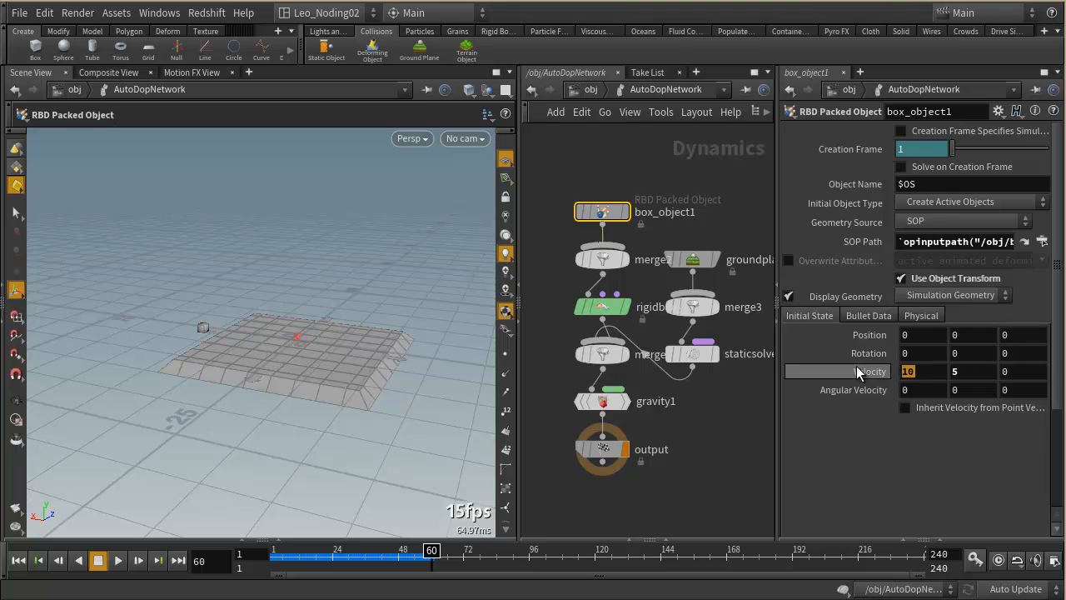
type("60")
key("Return")
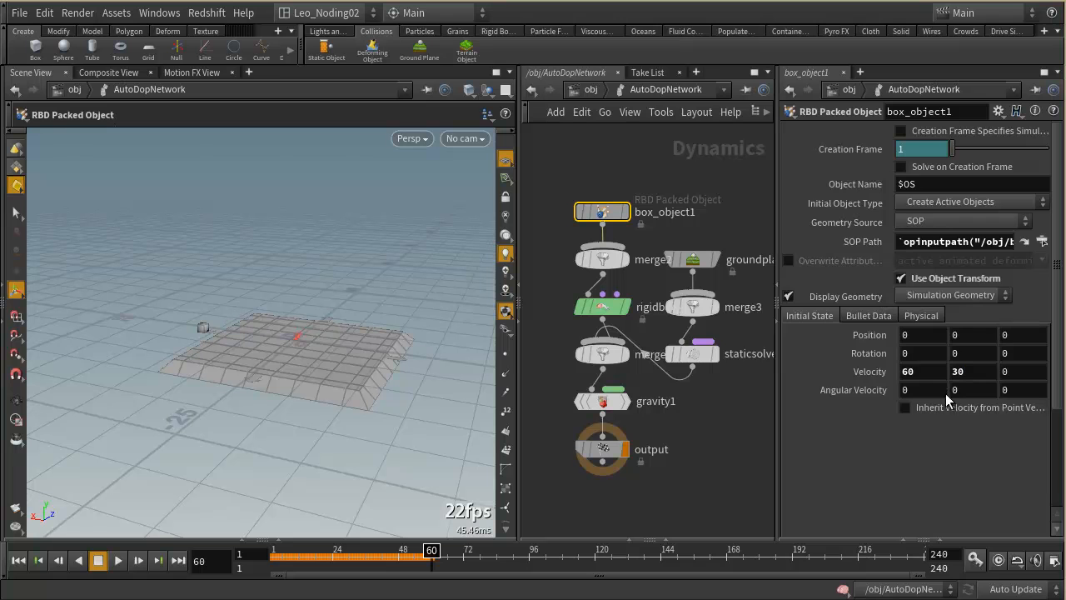
- Play the simulation from frame 1 while watching the box's flight, stop it and return to frame 1
left_click(19, 560)
left_click(118, 560)
right_click_drag(155, 358, 83, 329, "alt")
mouse_move(83, 328)
left_mouse_down("alt")
mouse_move(81, 347)
mouse_move(94, 347)
left_mouse_up("alt")
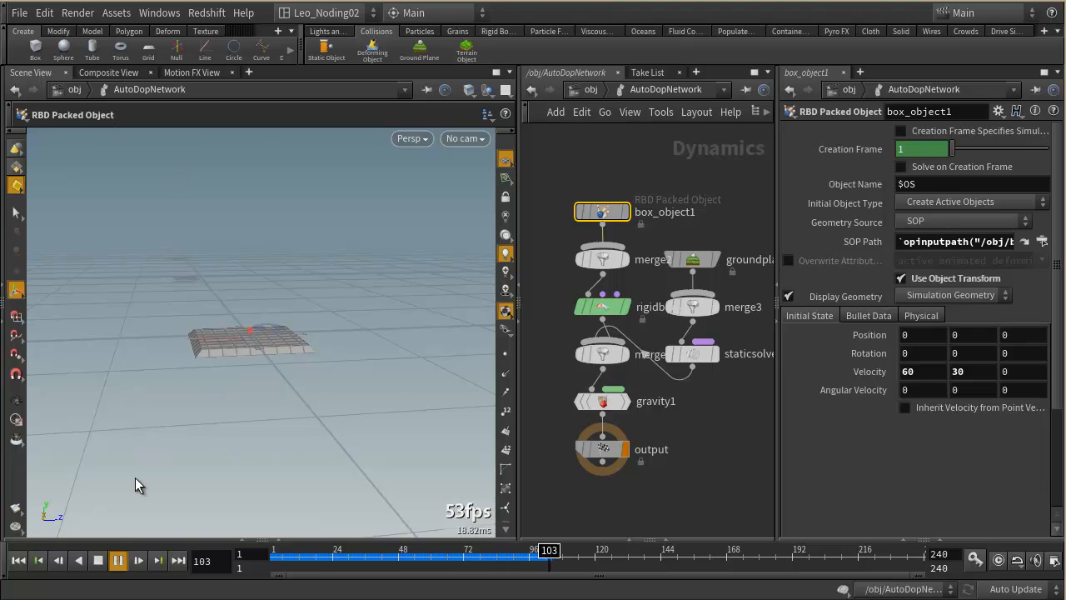
left_click(100, 560)
left_click(18, 559)
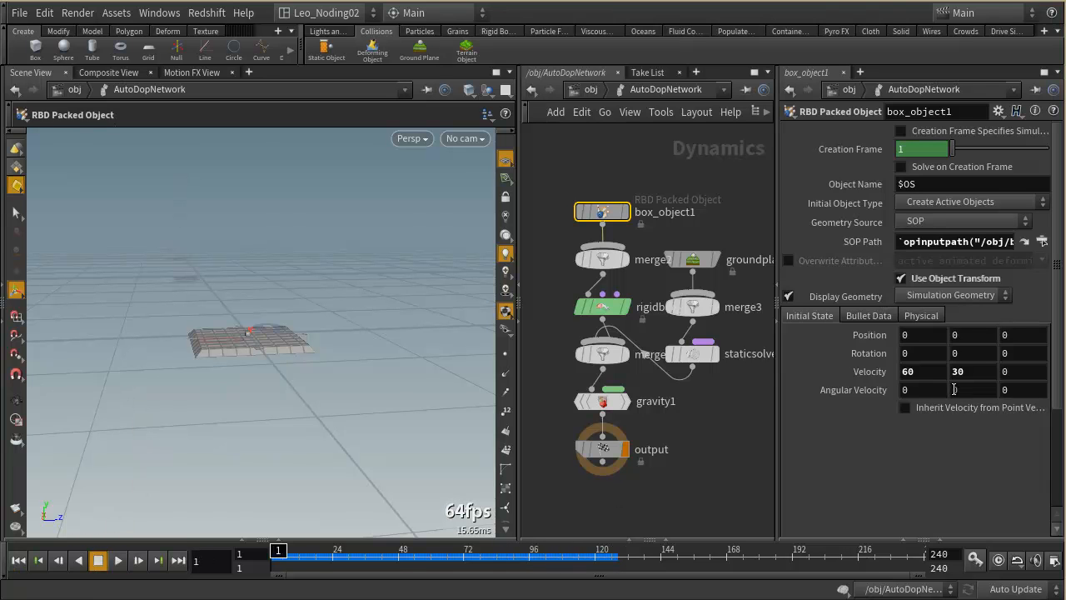
- Set the box's initial X velocity to 40
double_click(931, 374)
type("40")
key("Return")
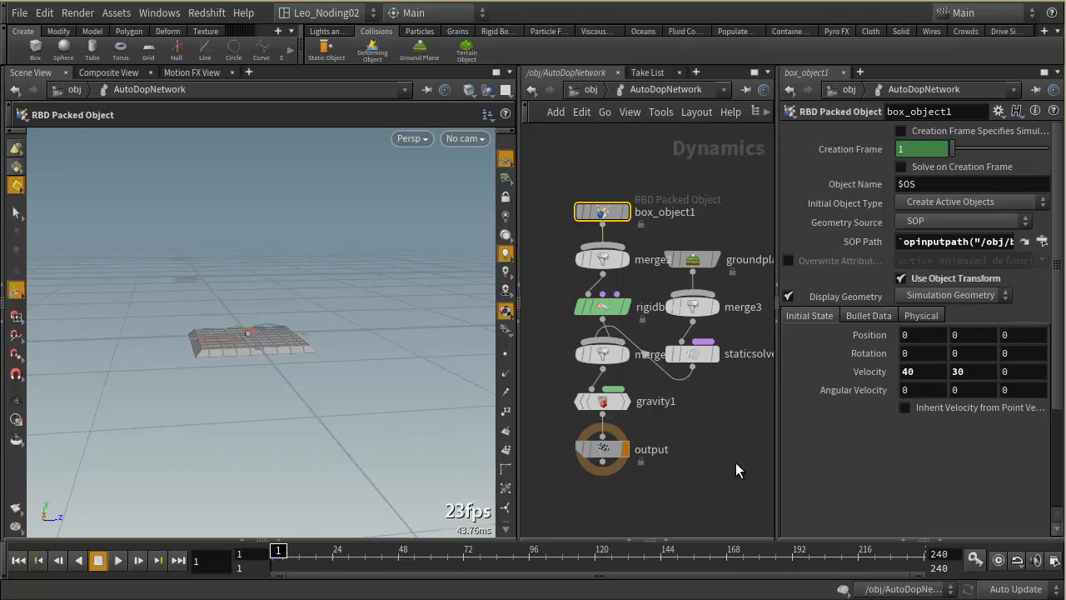
- Play the simulation, return to frame 1 and set the box's initial X velocity to 20
left_click(121, 560)
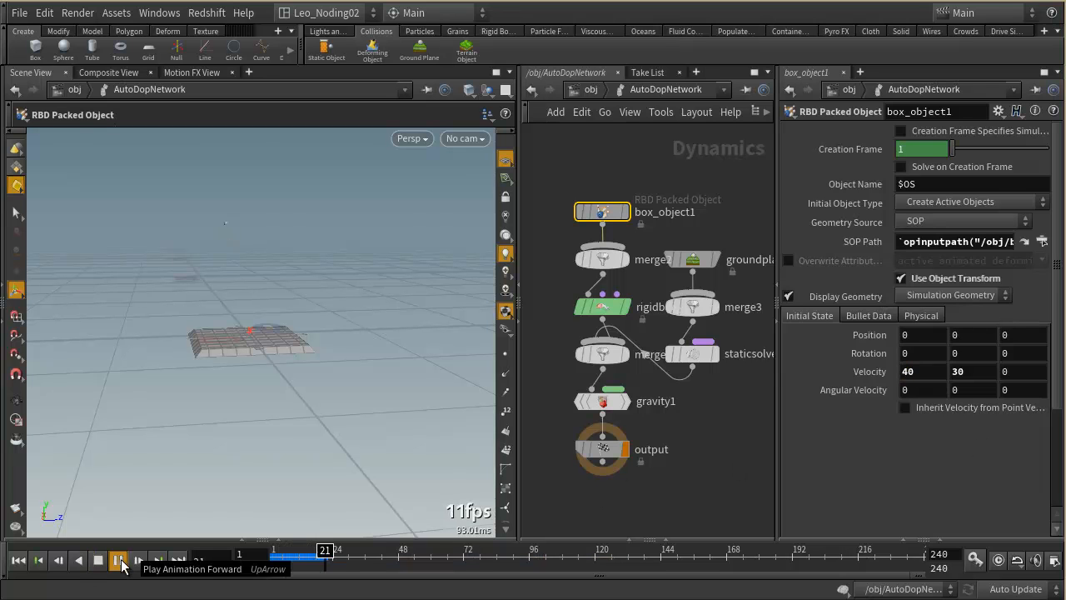
left_click(100, 561)
left_click(19, 564)
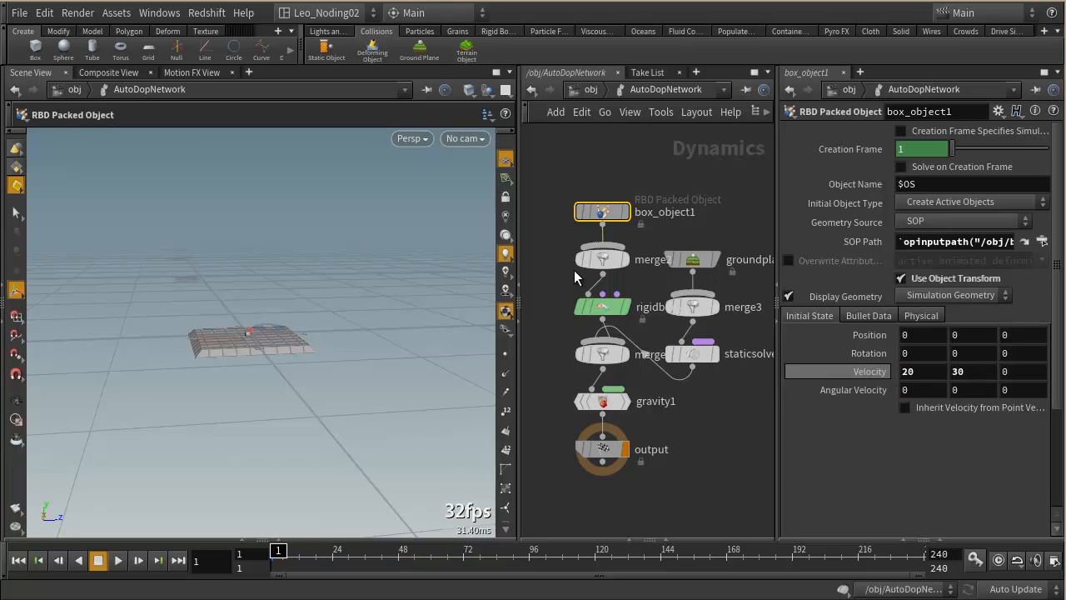
- View the ground plane from another angle, play the simulation, stop it and return to frame 1
key("Escape")
left_click_drag(252, 331, 356, 332)
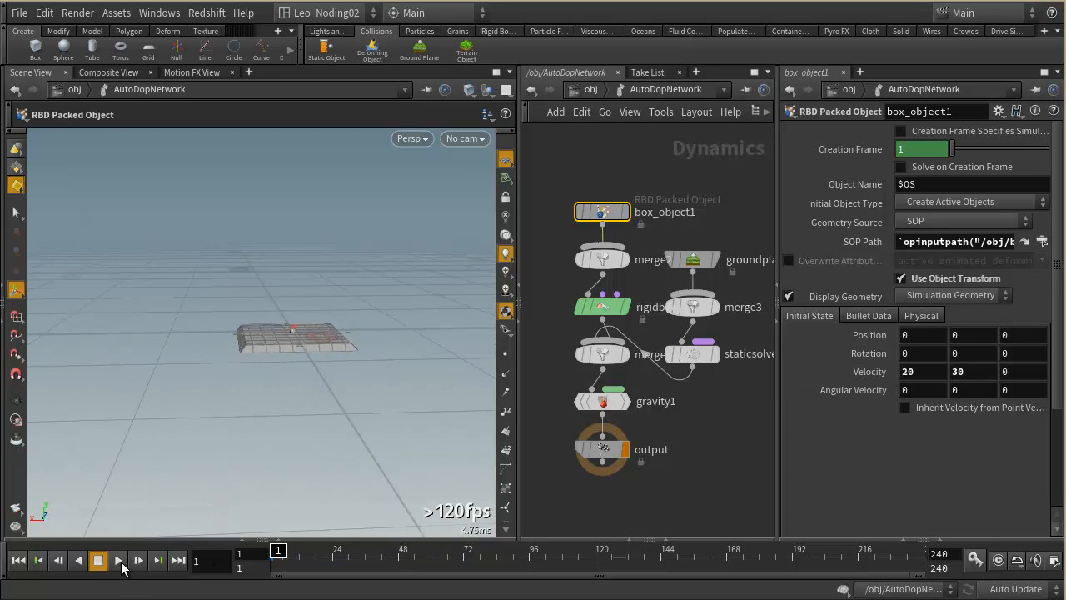
left_click(118, 560)
left_click(98, 560)
left_click(39, 561)
- Set the box's initial Y velocity to 10
double_click(982, 371)
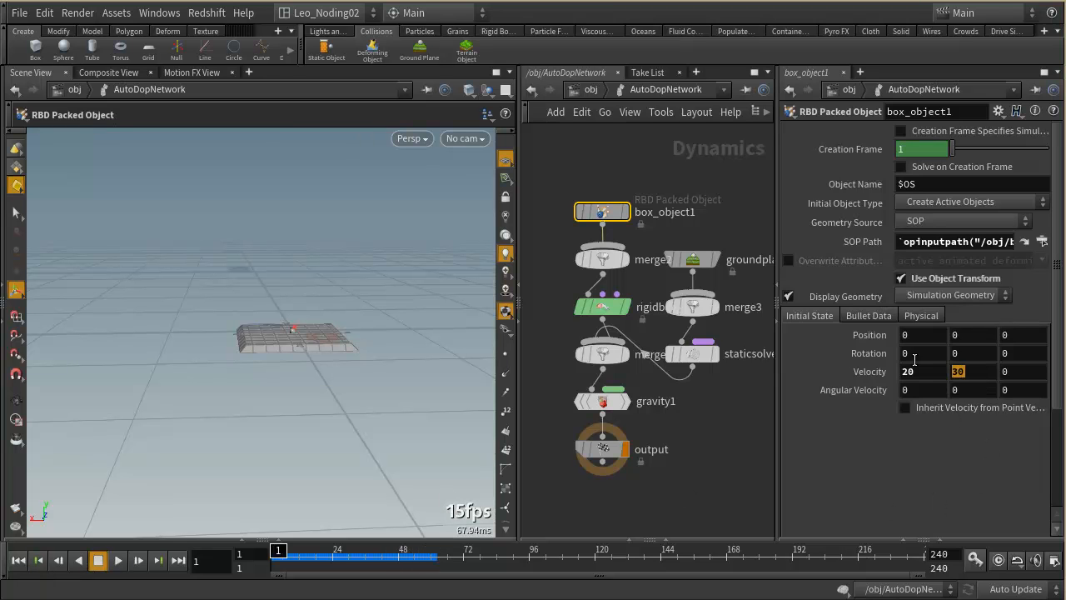
type("10")
key("Return")
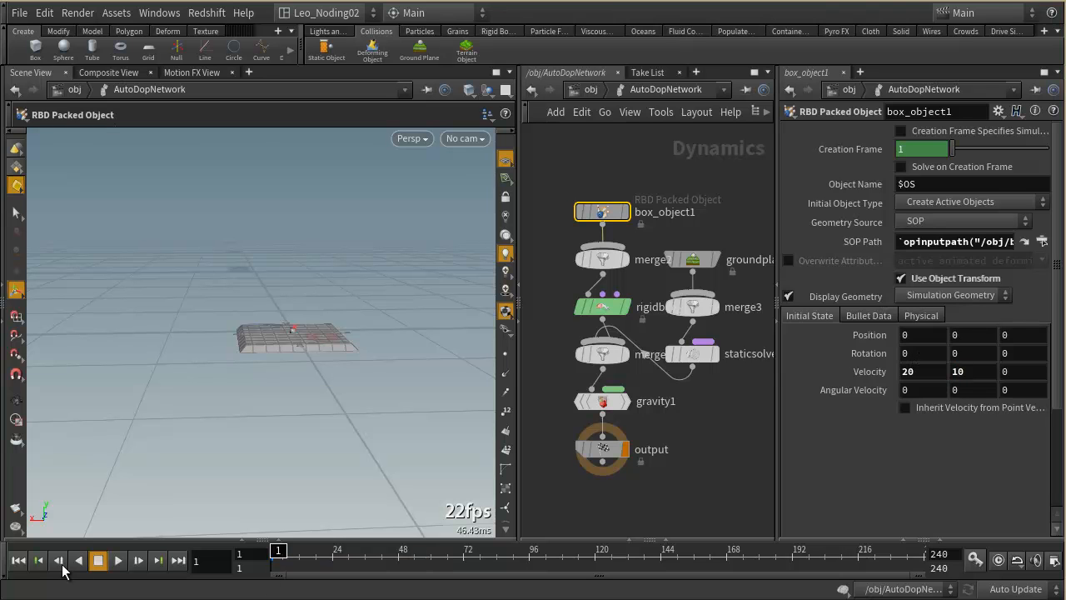
- Play the simulation while framing the landed box, stop it and scrub the timeline to frame 111
left_click(117, 561)
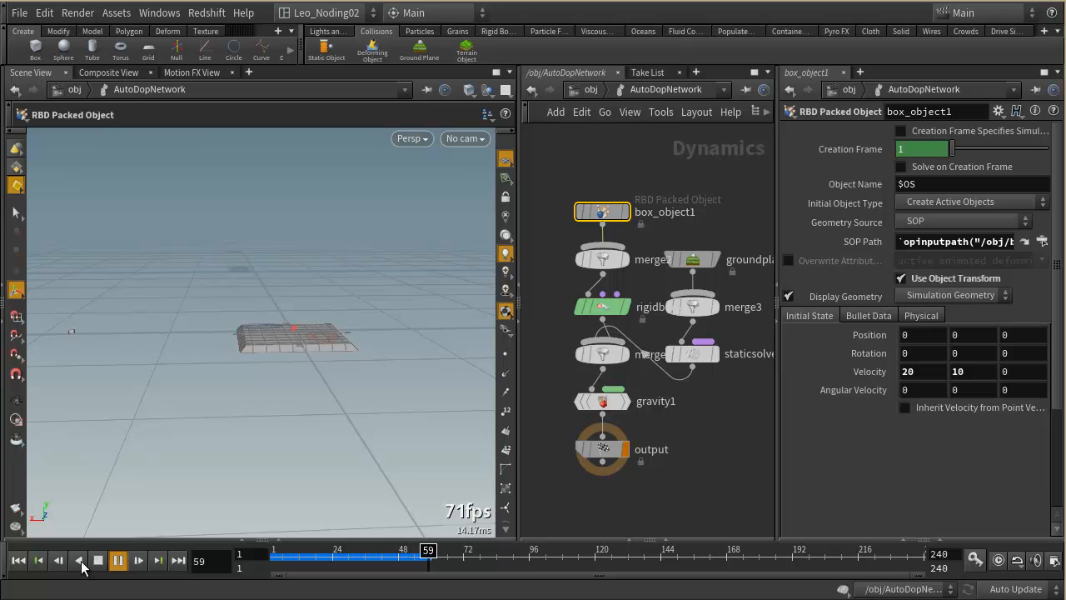
key("Escape")
left_click_drag(88, 414, 317, 345)
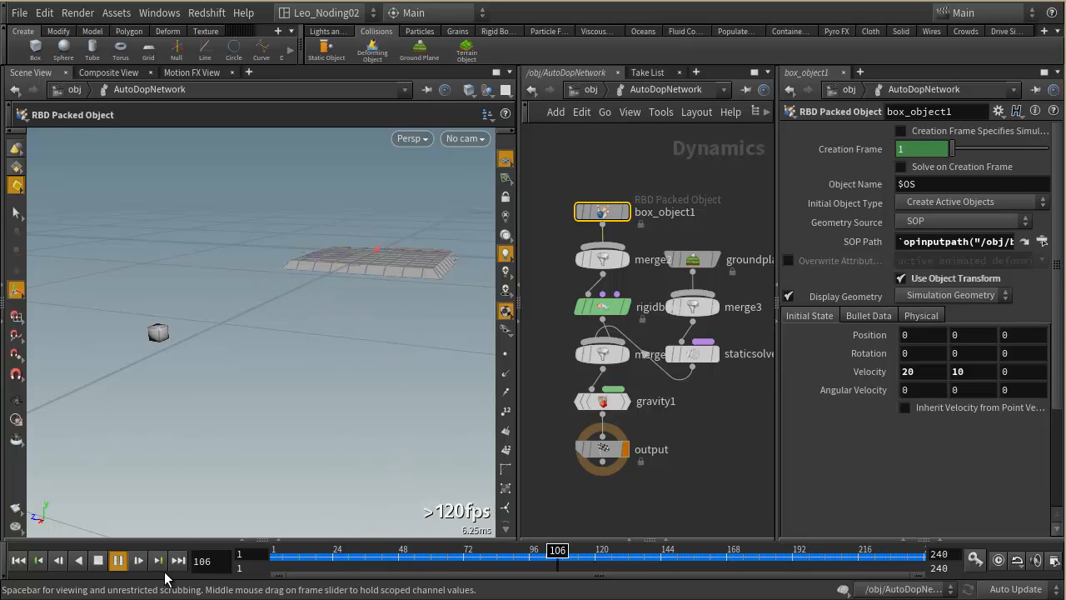
left_click(97, 560)
left_click_drag(301, 552, 570, 551)
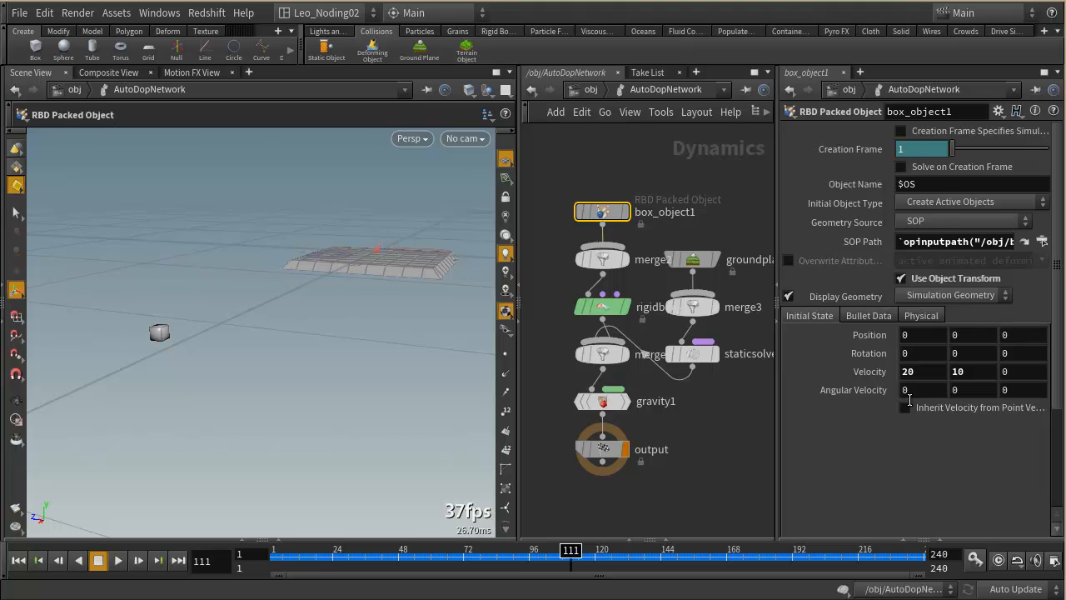
- Set the box's initial Y velocity to 20 and play the simulation from frame 1
left_click_drag(957, 372, 936, 374)
key("Return")
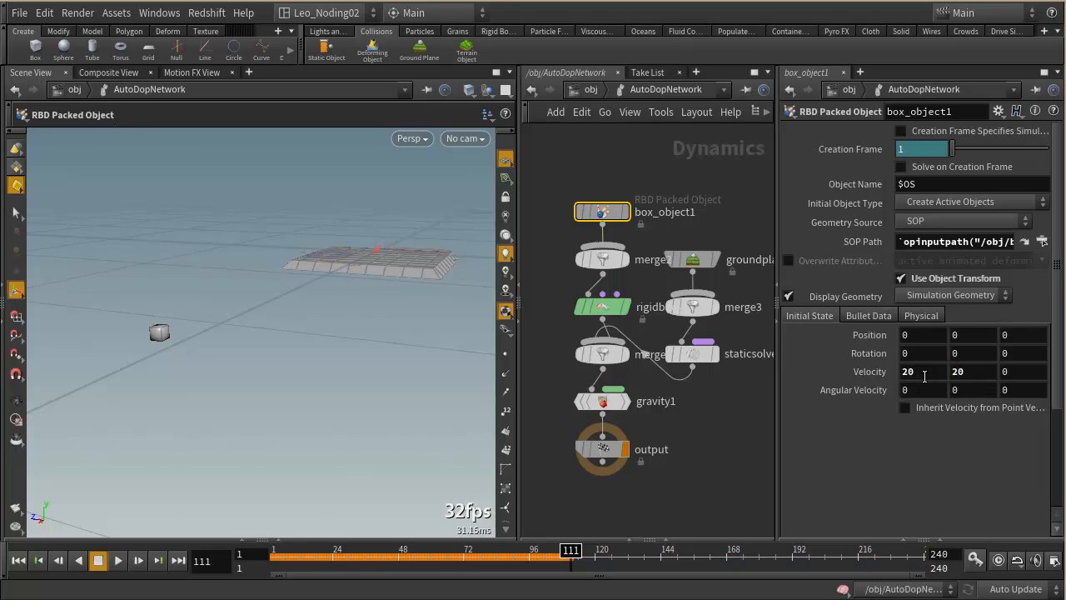
left_click(14, 567)
left_click(118, 564)
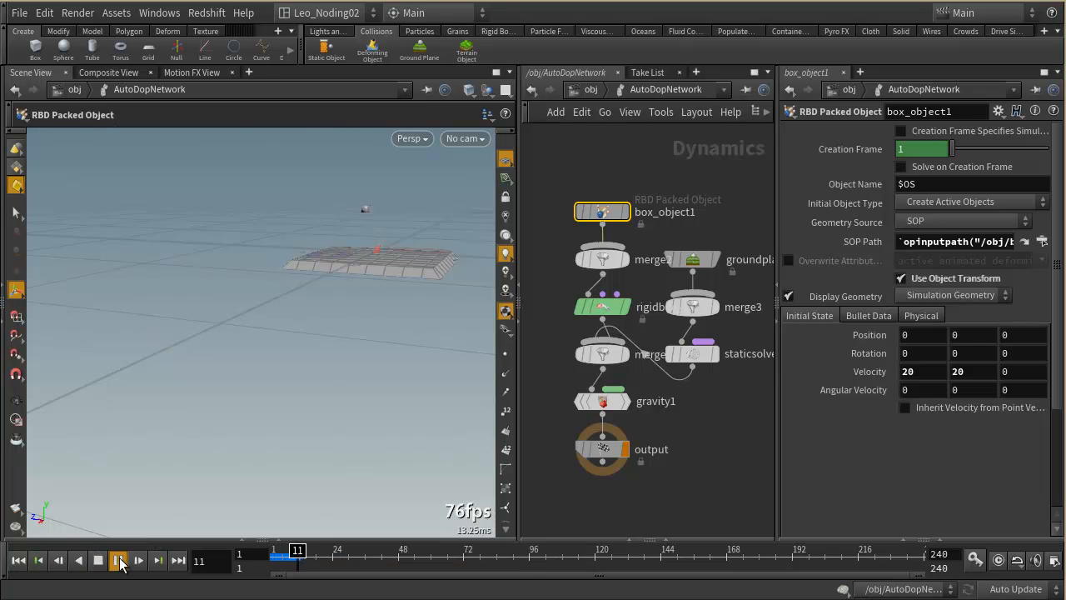
- Follow the box through the playback, stop it and scrub the timeline to frame 195
scroll(171, 375, "down", 2)
right_click_drag(172, 375, 143, 376)
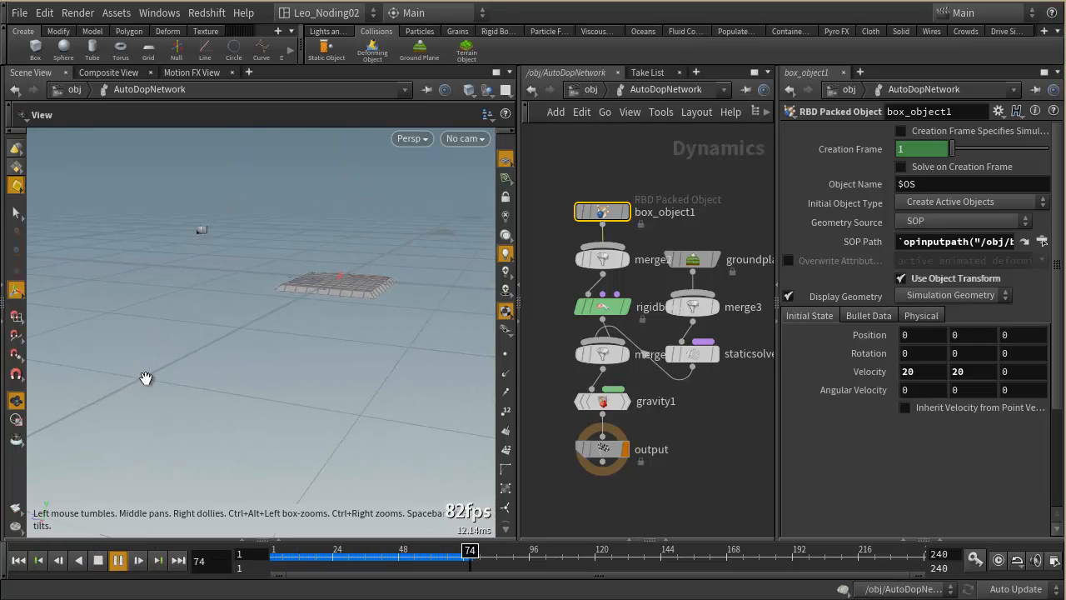
left_click_drag(147, 378, 165, 373)
middle_click_drag(168, 370, 248, 364)
left_click(98, 559)
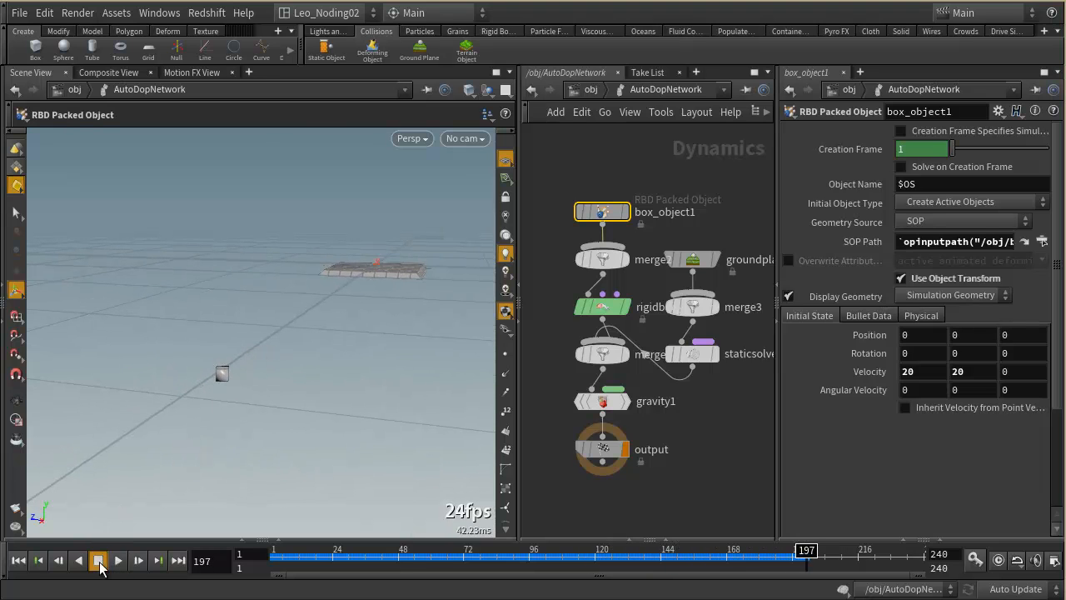
left_click_drag(316, 552, 800, 545)
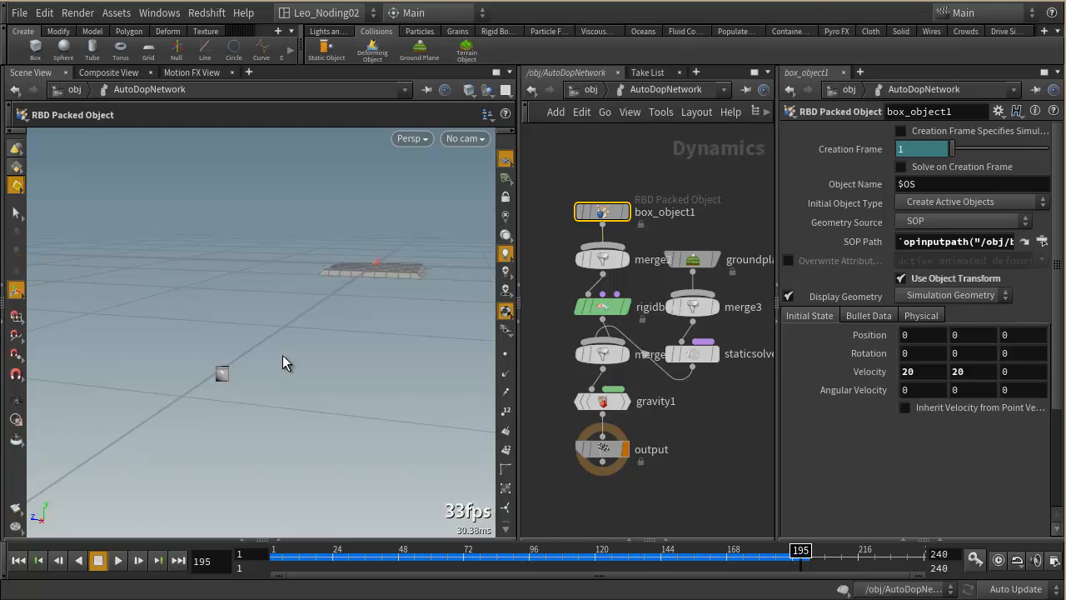
- Select the gravity1 node and examine its full Y force value in a temporarily widened parameter view
left_click(741, 439)
left_click(602, 402)
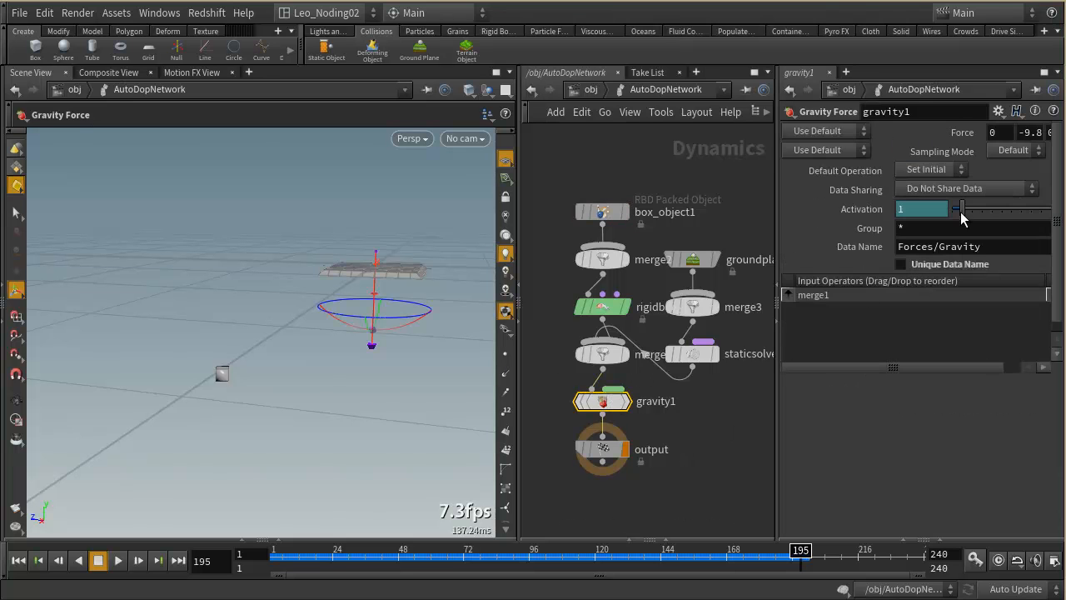
left_click(1029, 132)
left_click(1024, 133)
left_click(774, 287)
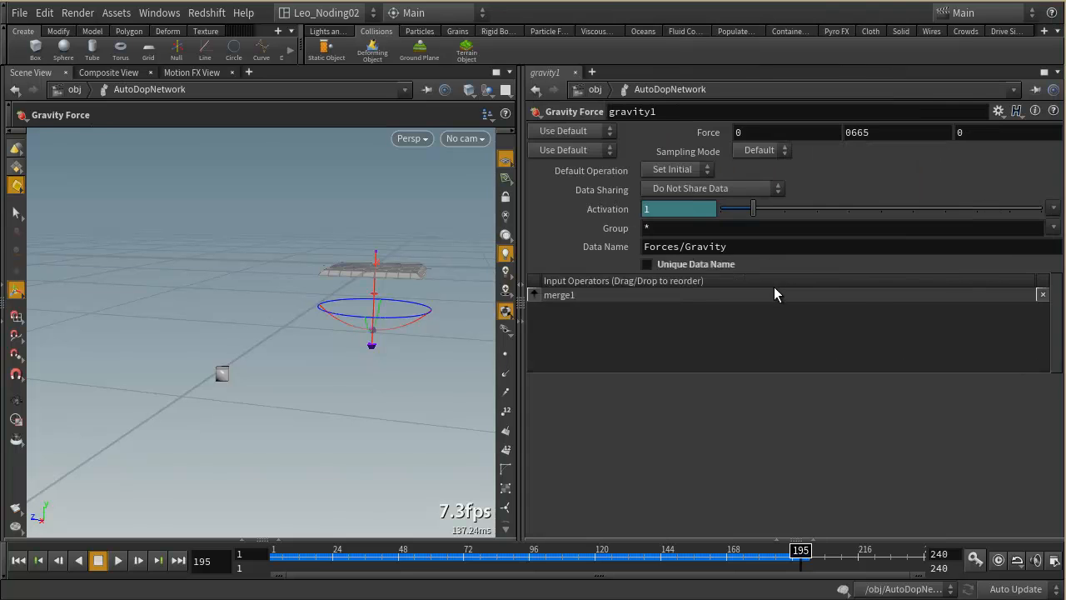
left_click_drag(877, 131, 815, 136)
left_click(885, 132)
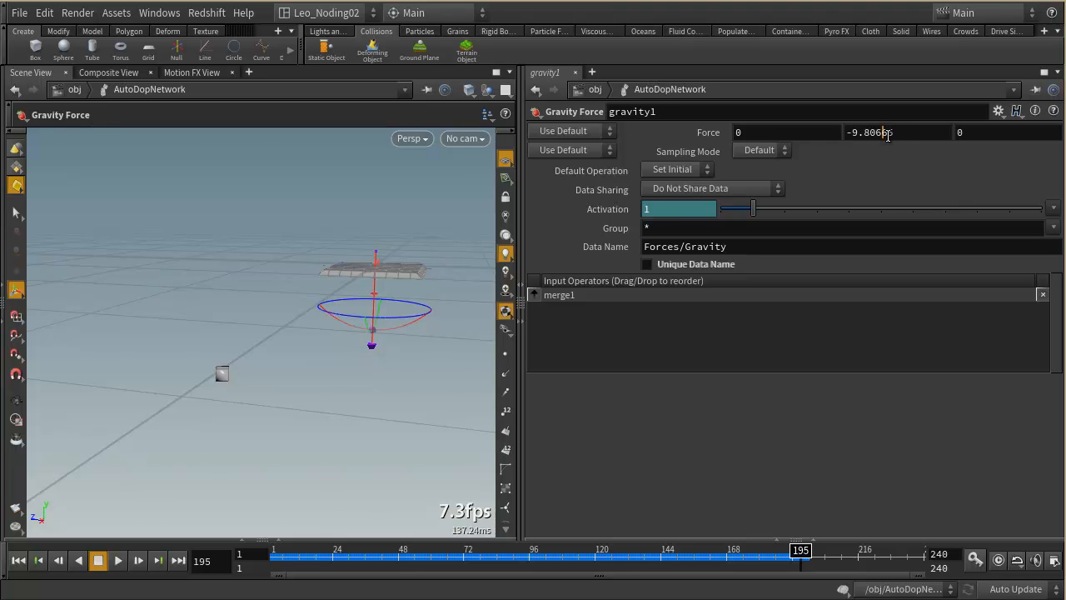
left_click(524, 287)
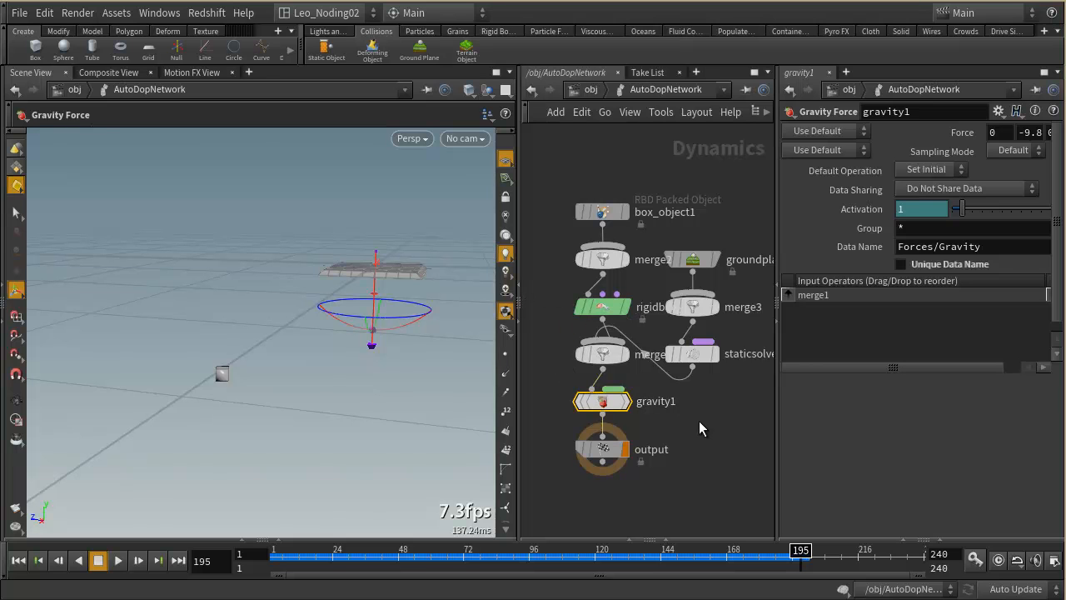
- Lay out the nodes of the dynamics network automatically
key("l")
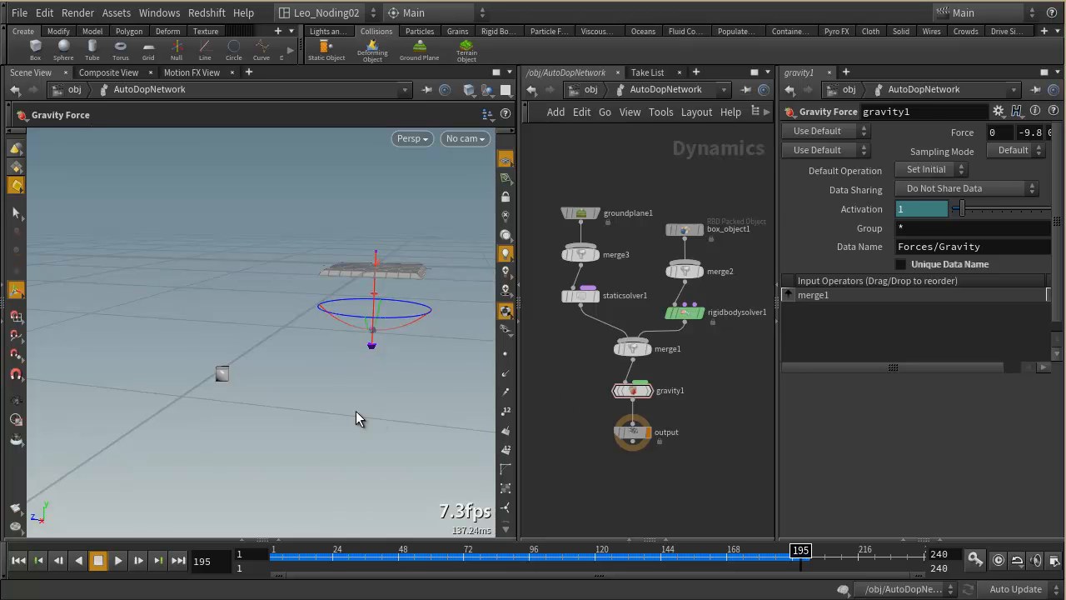
- Return to the object level and delete the AutoDopNetwork and groundplane_object1 nodes
key("u")
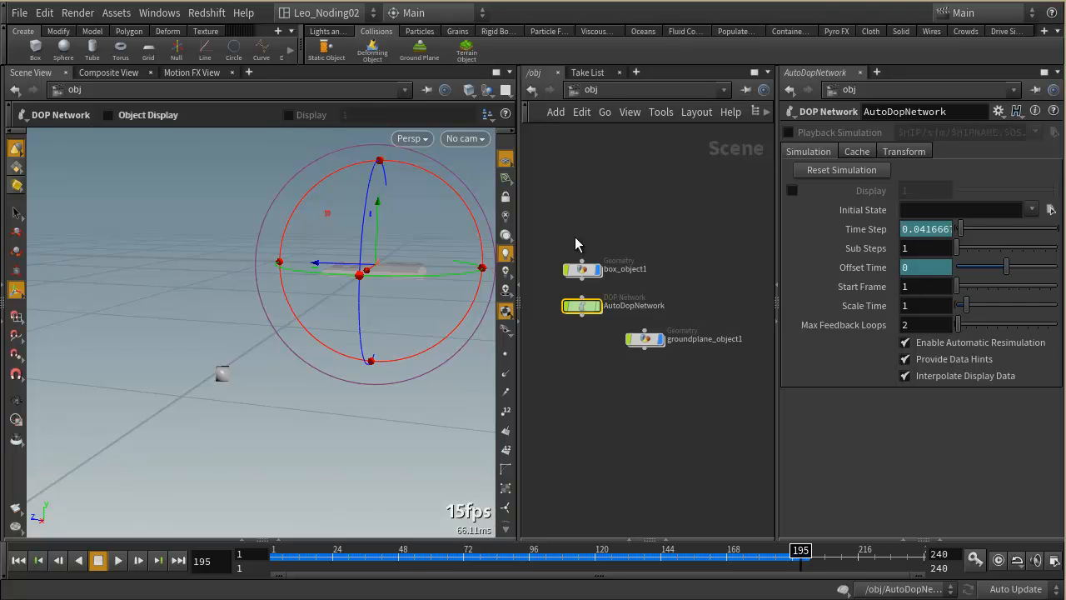
left_click_drag(547, 215, 691, 366)
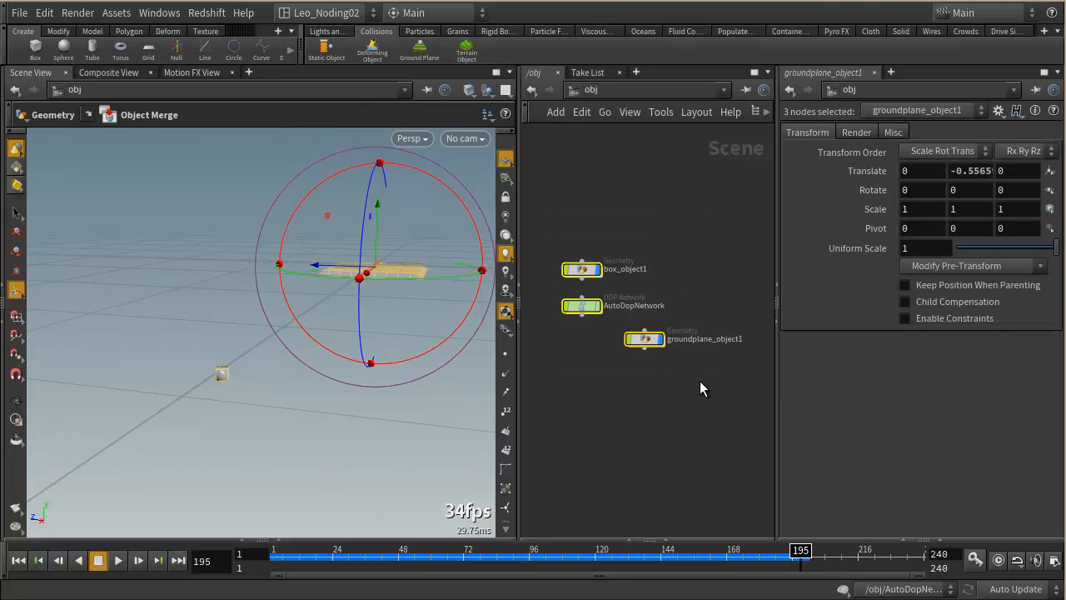
left_click(689, 371)
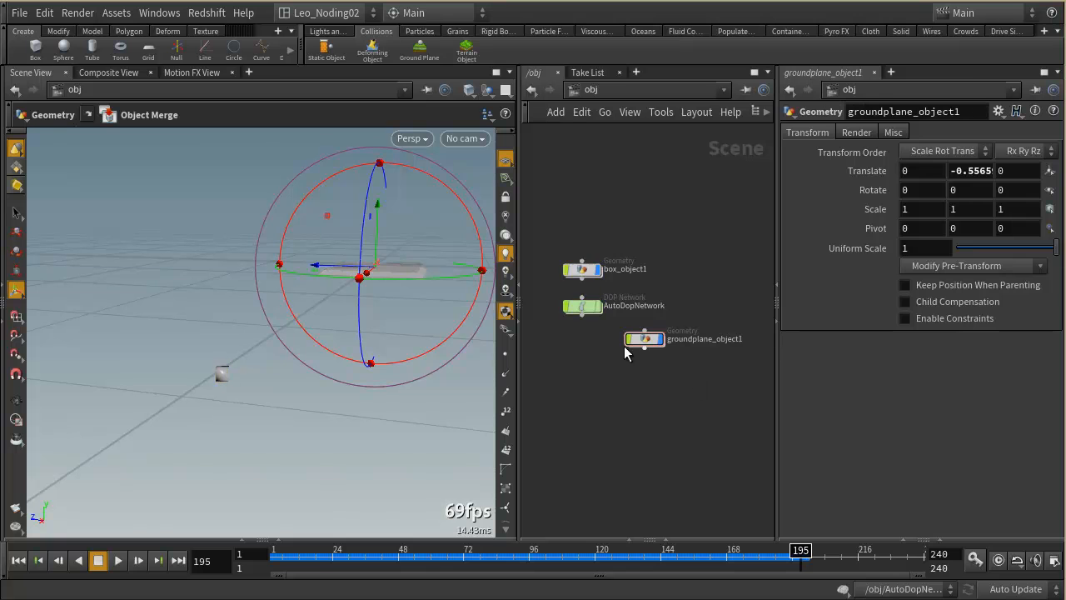
left_click_drag(555, 291, 683, 369)
key("Delete")
- Rewind the timeline to frame 1 and delete every node after box1 inside box_object1
double_click(587, 269)
left_click(18, 560)
left_click_drag(587, 278, 731, 474)
key("Delete")
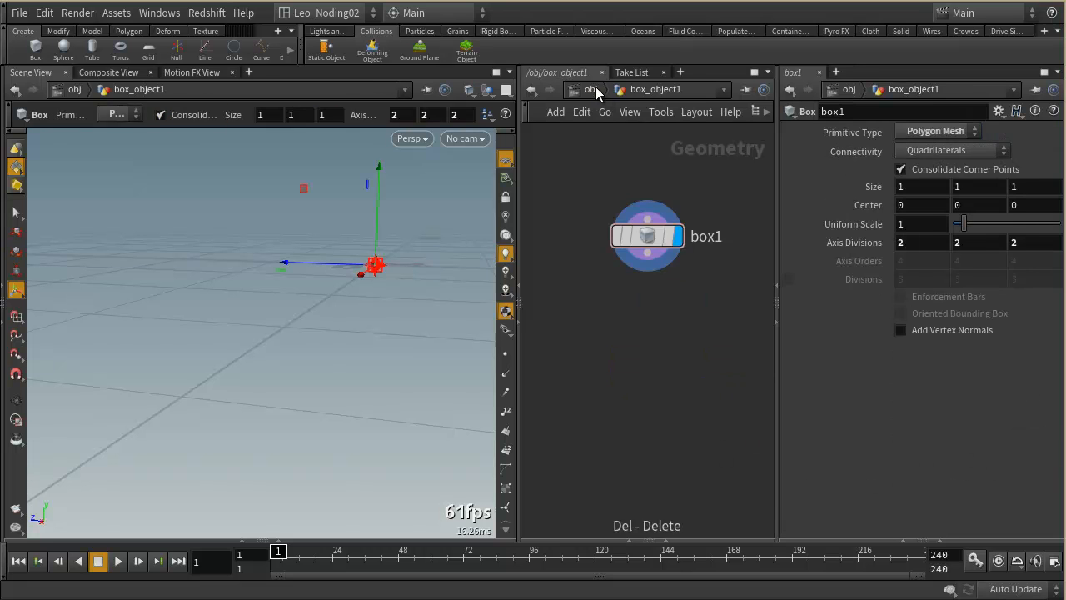
- Add a Copy and Transform node after box1 inside box_object1
key("u")
key("Escape")
left_click_drag(423, 263, 276, 358)
middle_click_drag(340, 355, 255, 361)
right_click_drag(254, 361, 390, 321)
double_click(581, 273)
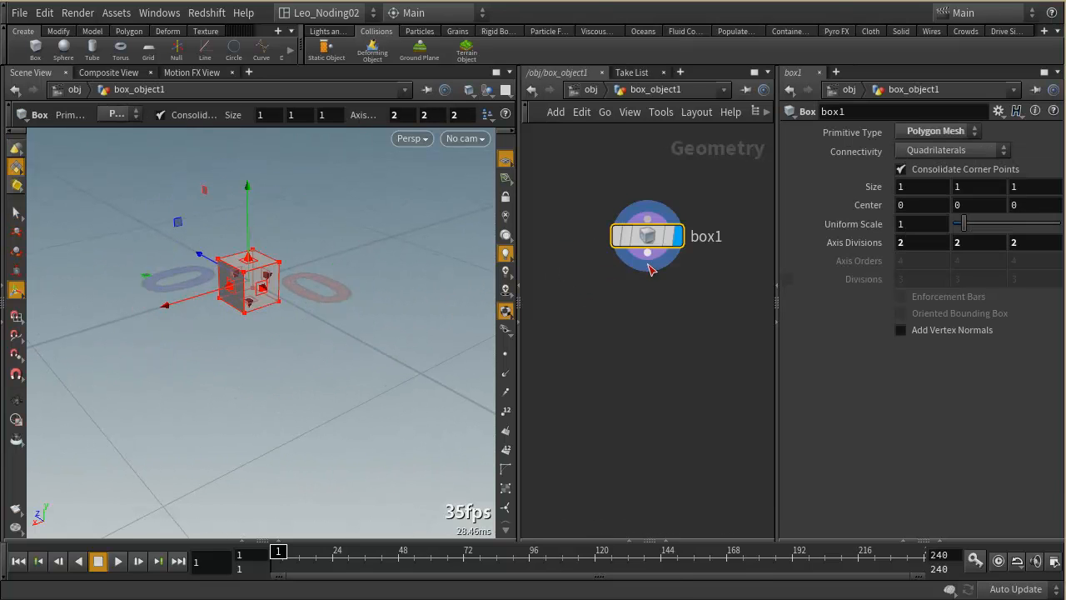
key("Tab")
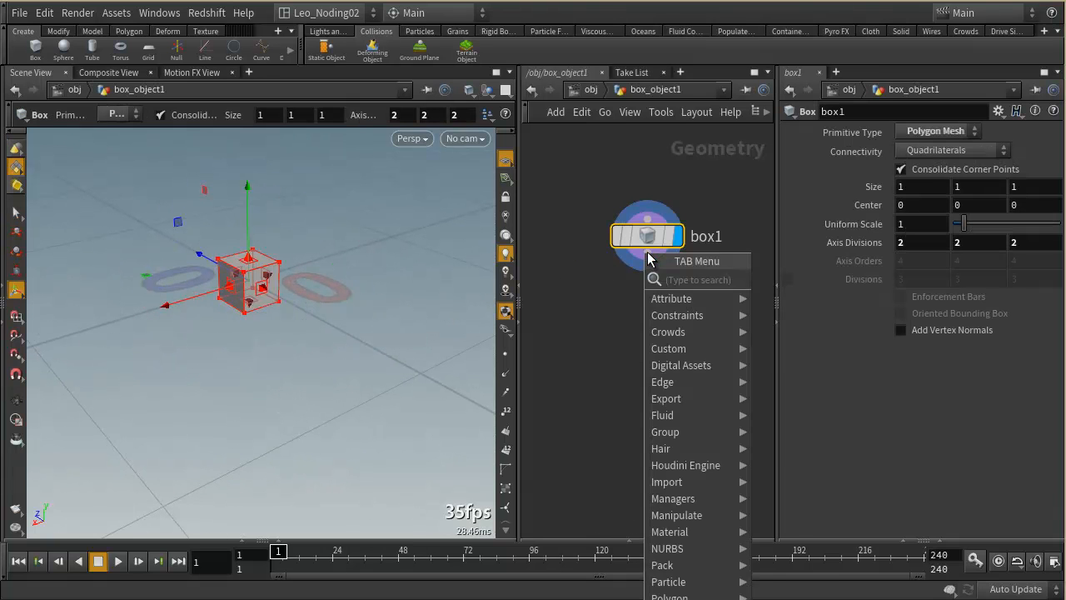
type("du")
key("Return")
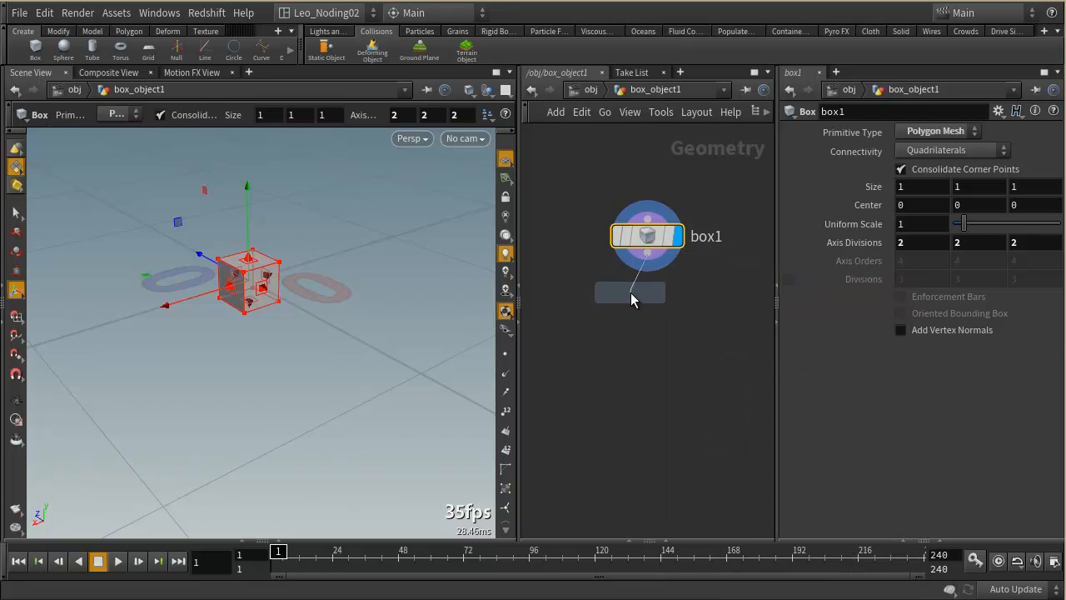
left_click(630, 294)
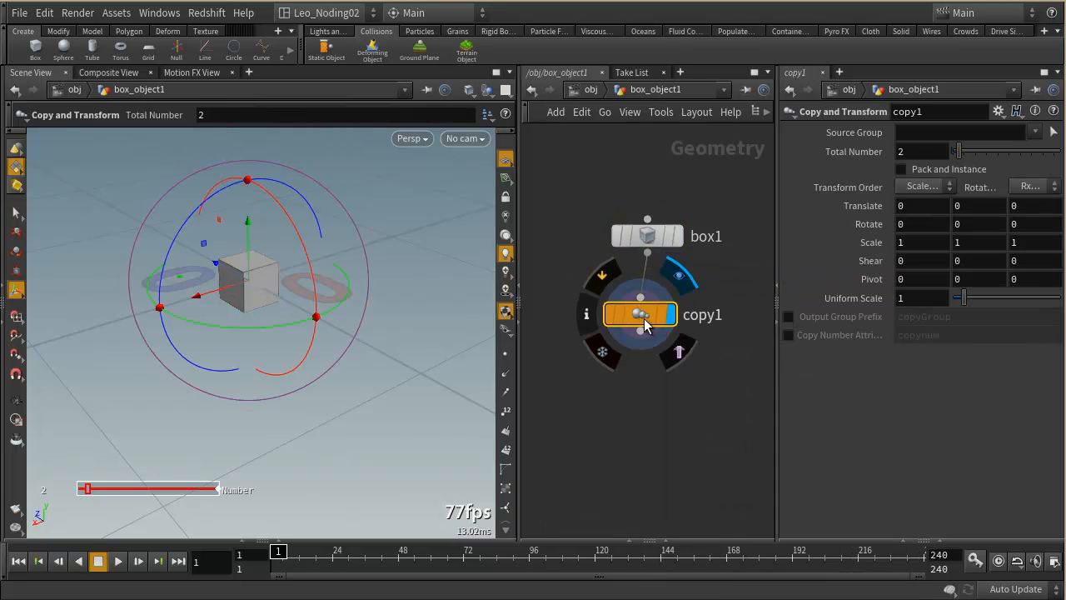
middle_click_drag(911, 207, 940, 208)
left_click_drag(886, 205, 857, 203)
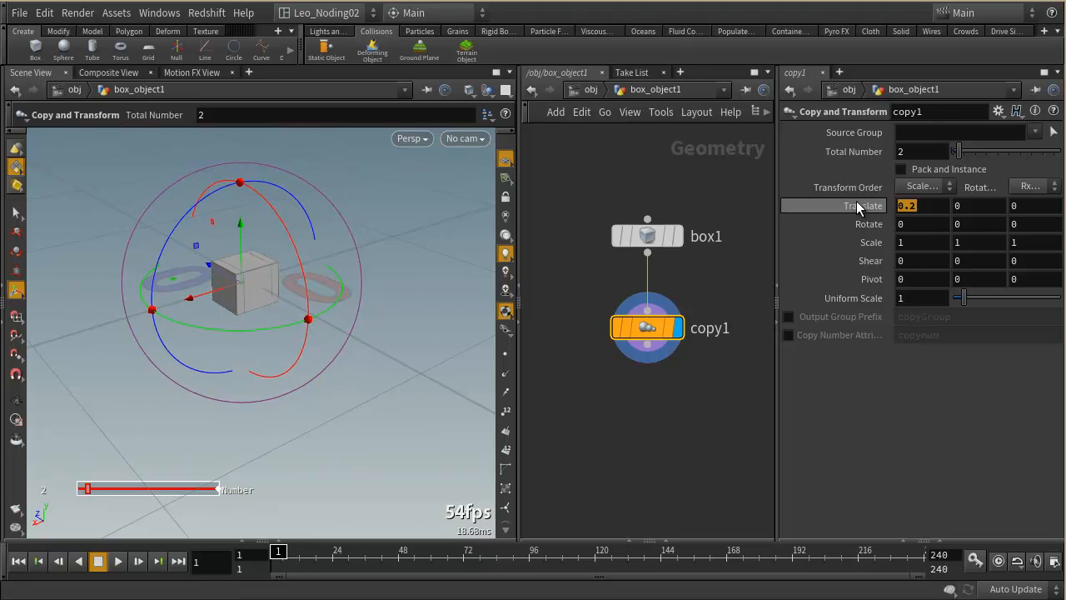
type("0")
key("Return")
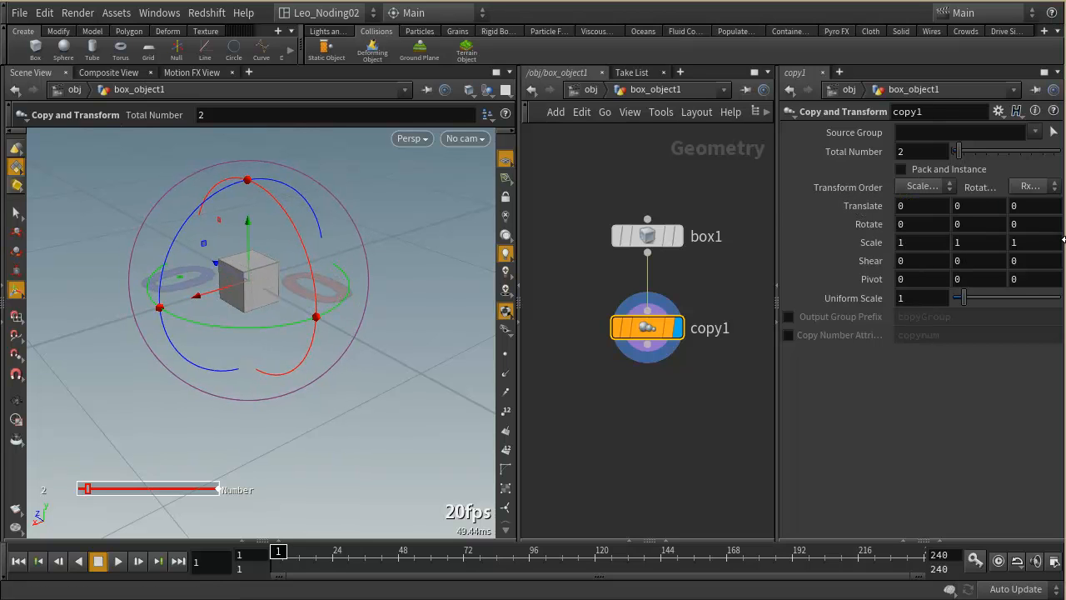
- Set the Copy and Transform node's Z translation to 1.7 and its total number to 9
middle_click_drag(1031, 200, 873, 201)
left_click_drag(963, 151, 996, 149)
key("Escape")
left_click_drag(257, 302, 323, 305)
right_click_drag(324, 276, 356, 265)
- Duplicate copy1 below itself and set the duplicate's Z translation to 0 and X translation to 2.1
left_click_drag(642, 329, 647, 354)
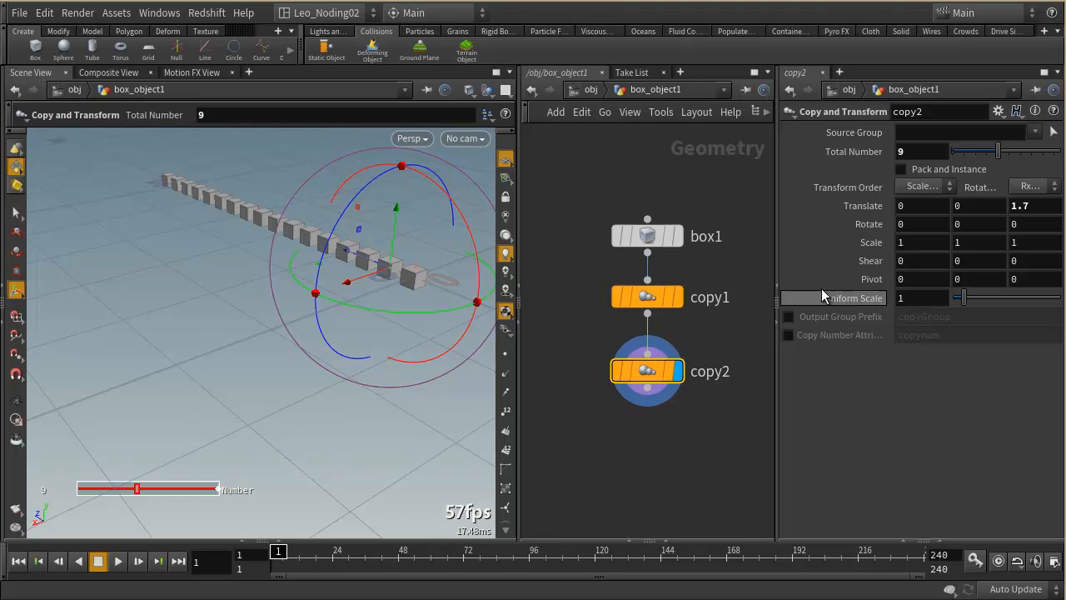
left_click_drag(1032, 206, 990, 203)
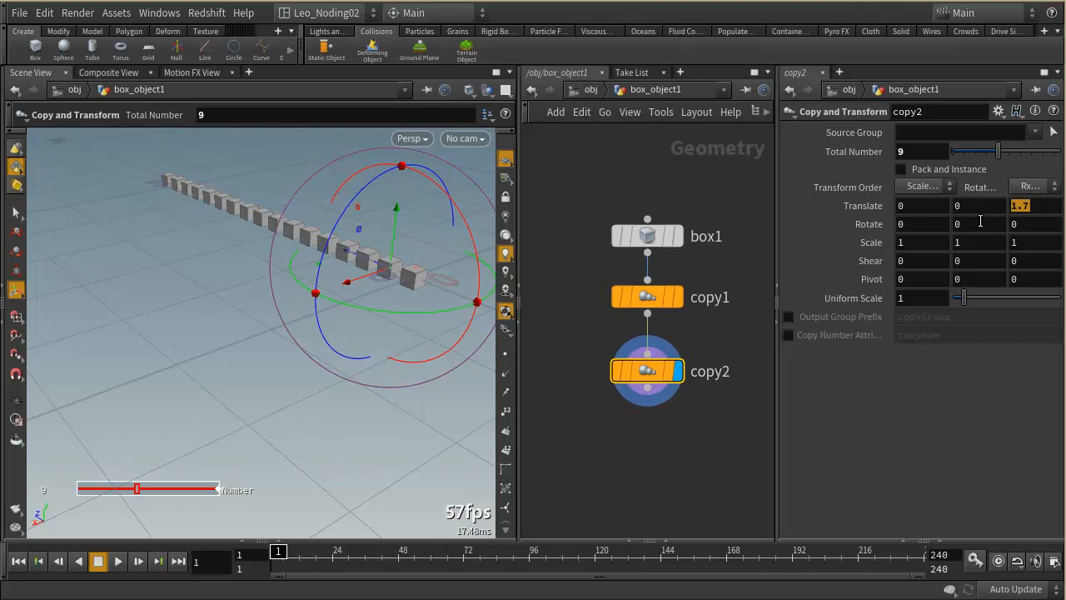
type("0")
left_click_drag(927, 209, 858, 205)
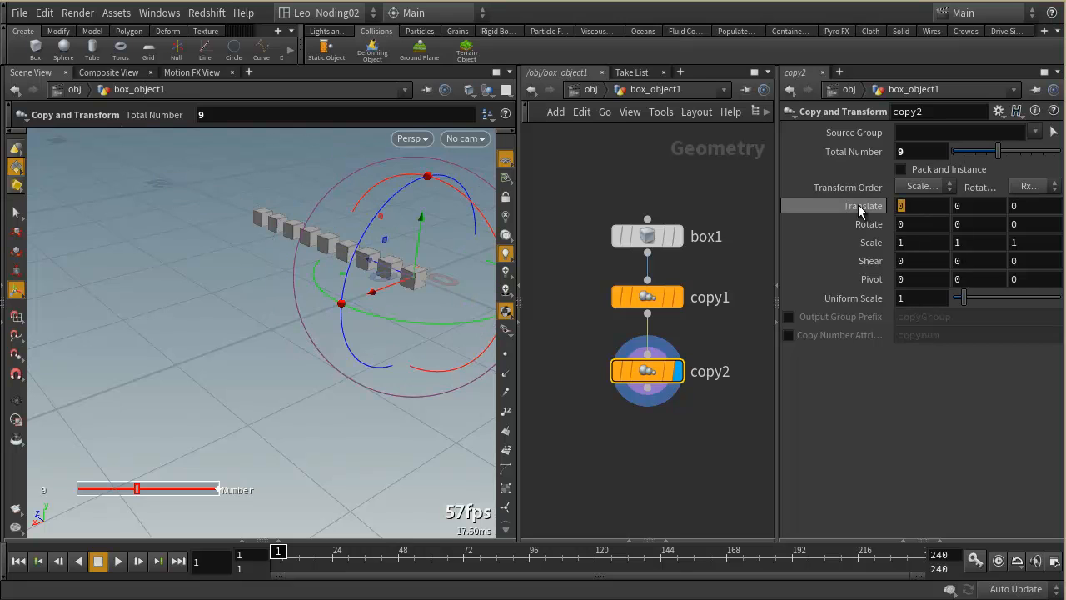
type("2.1")
key("Return")
left_click_drag(234, 375, 274, 358)
- Check copy2's geometry information and enable Pack and Instance on copy2 and copy1
mouse_move(652, 374)
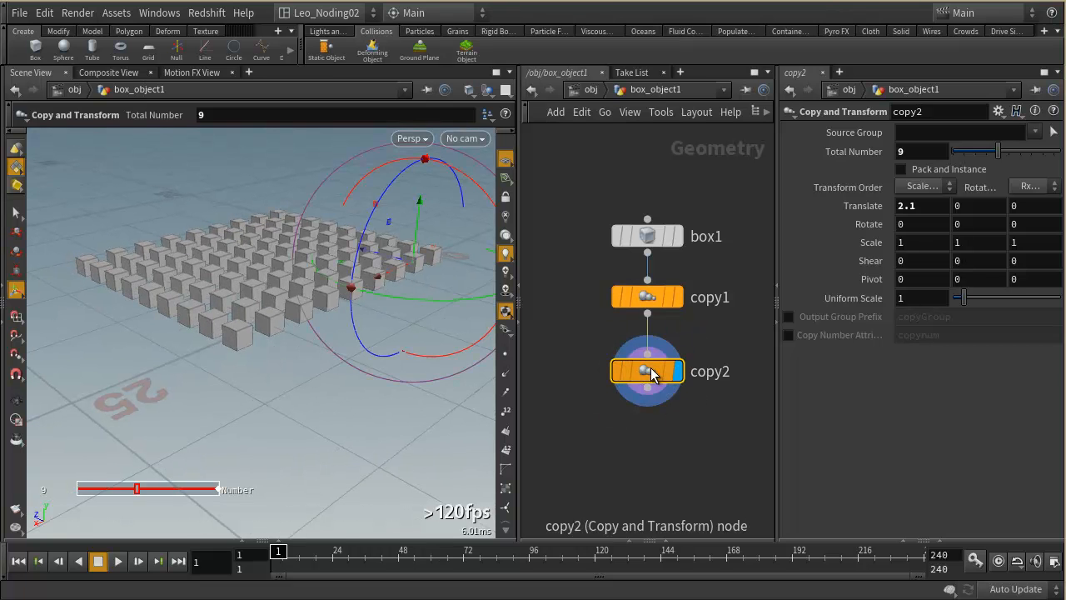
middle_click(650, 371)
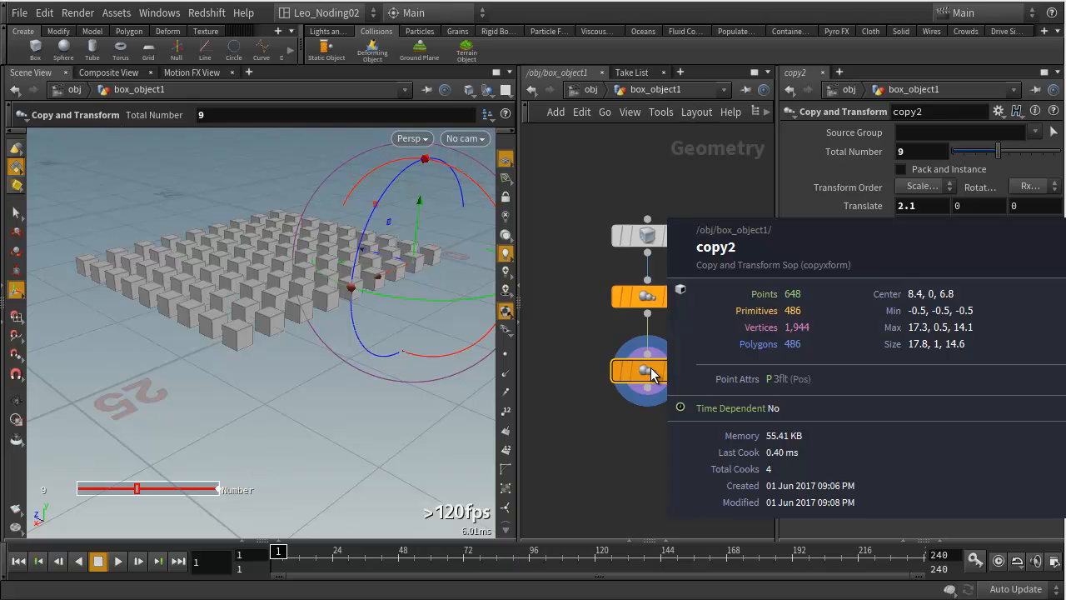
left_click(938, 172)
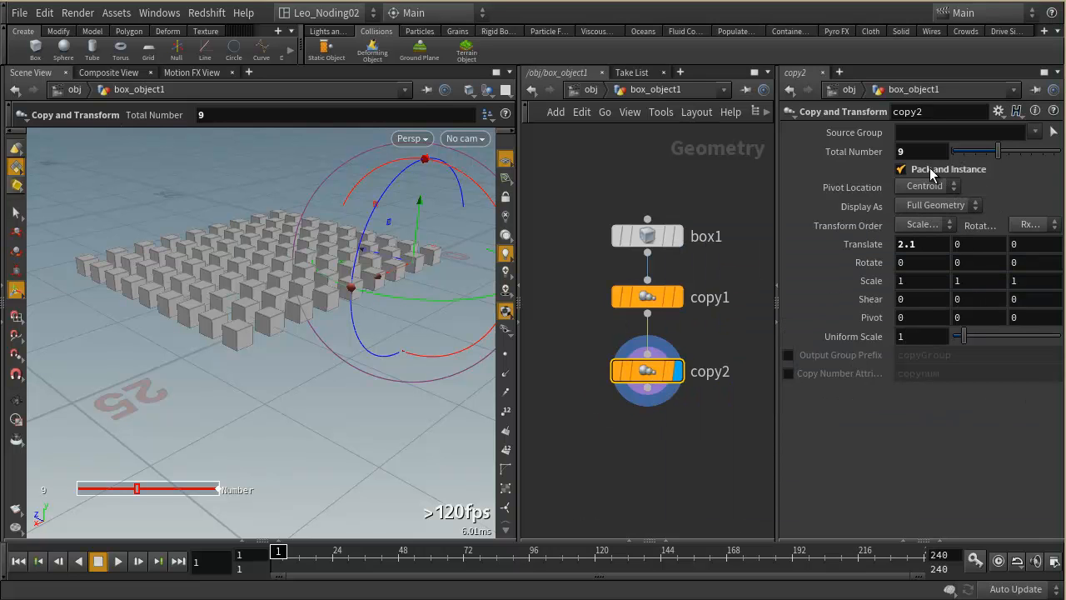
left_click(675, 300)
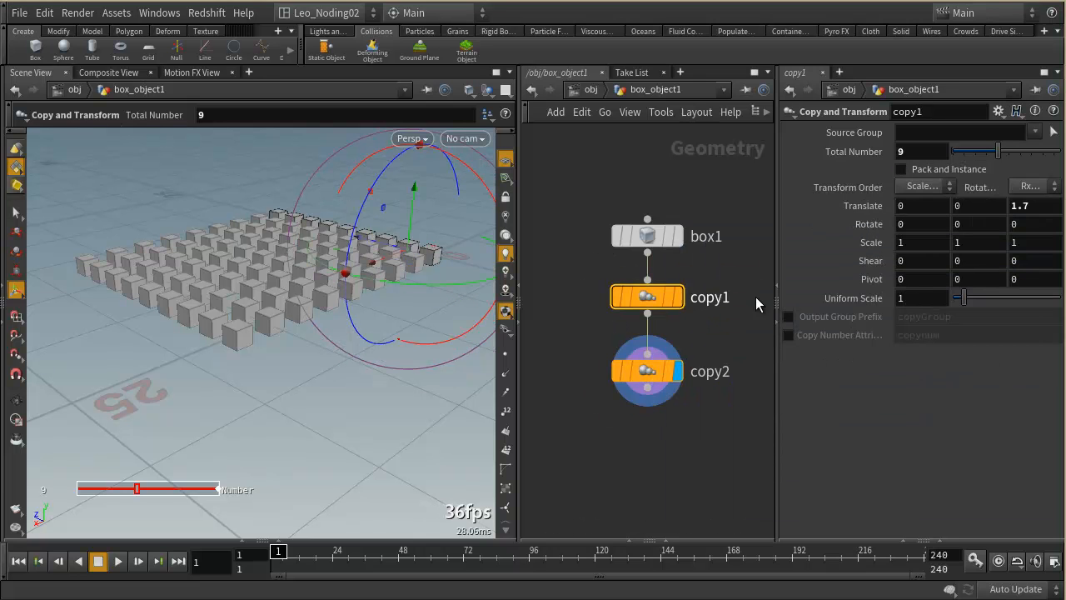
left_click(915, 170)
- Examine copy2's geometry information with packing enabled and inspect the grid of boxes from several angles
middle_click(642, 371)
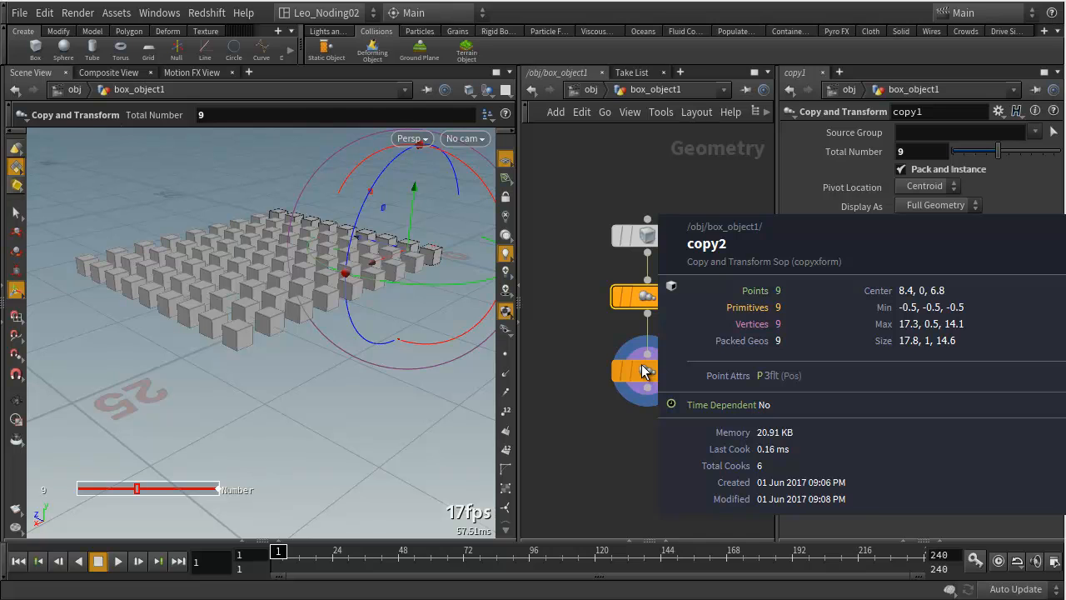
left_click(644, 370)
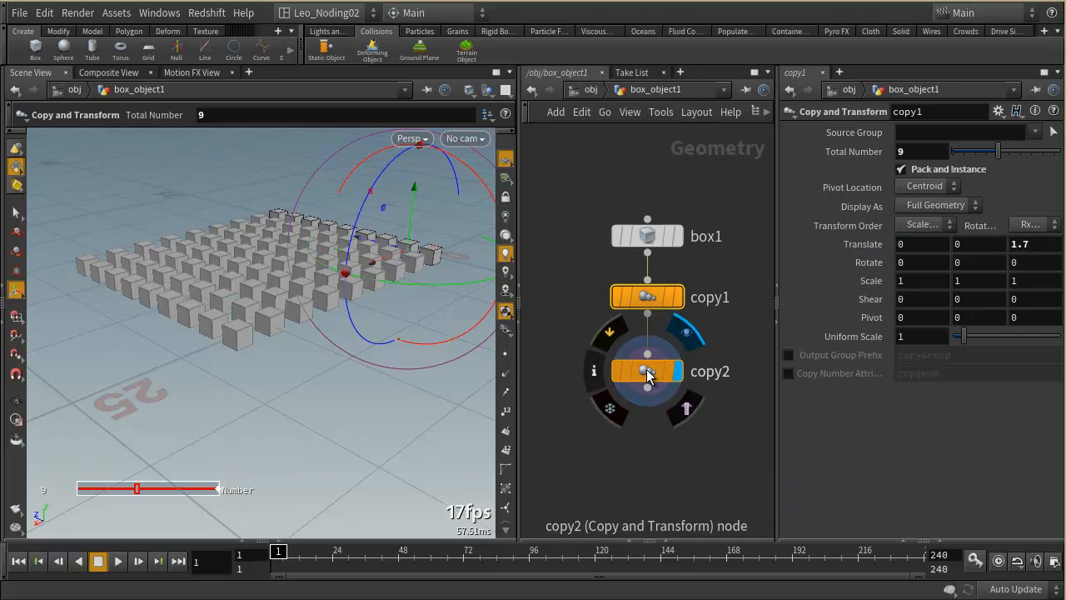
left_click(649, 302)
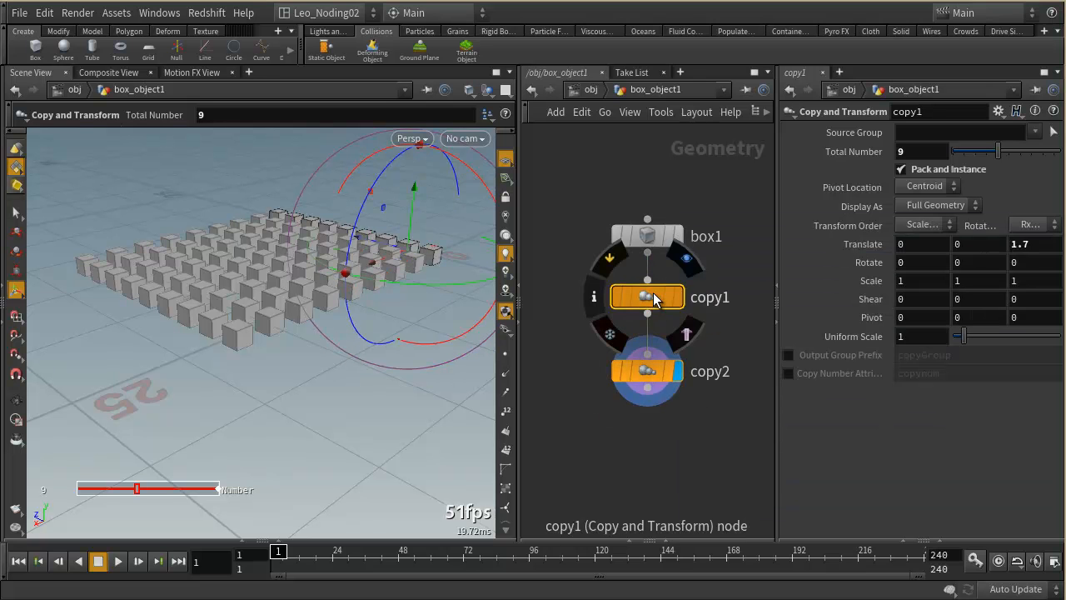
left_click_drag(238, 312, 209, 305)
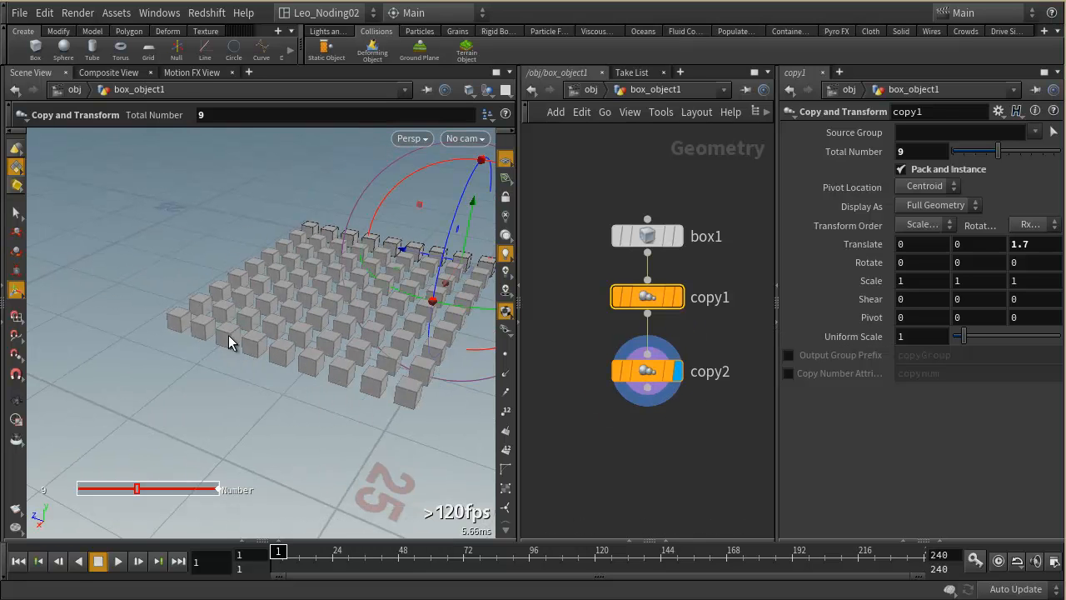
left_click_drag(380, 346, 345, 341)
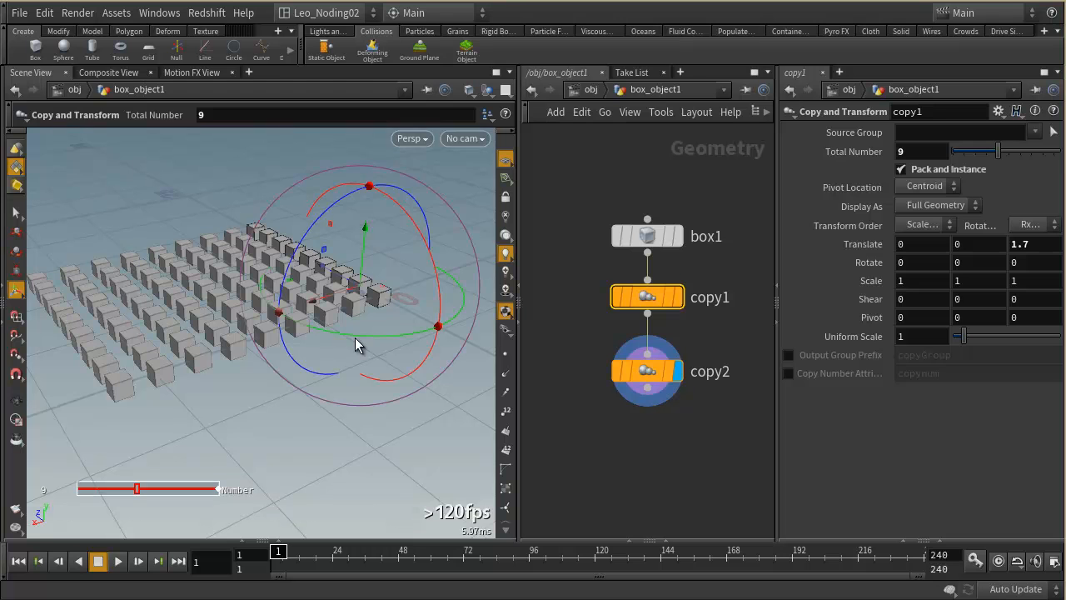
left_click_drag(324, 394, 427, 407)
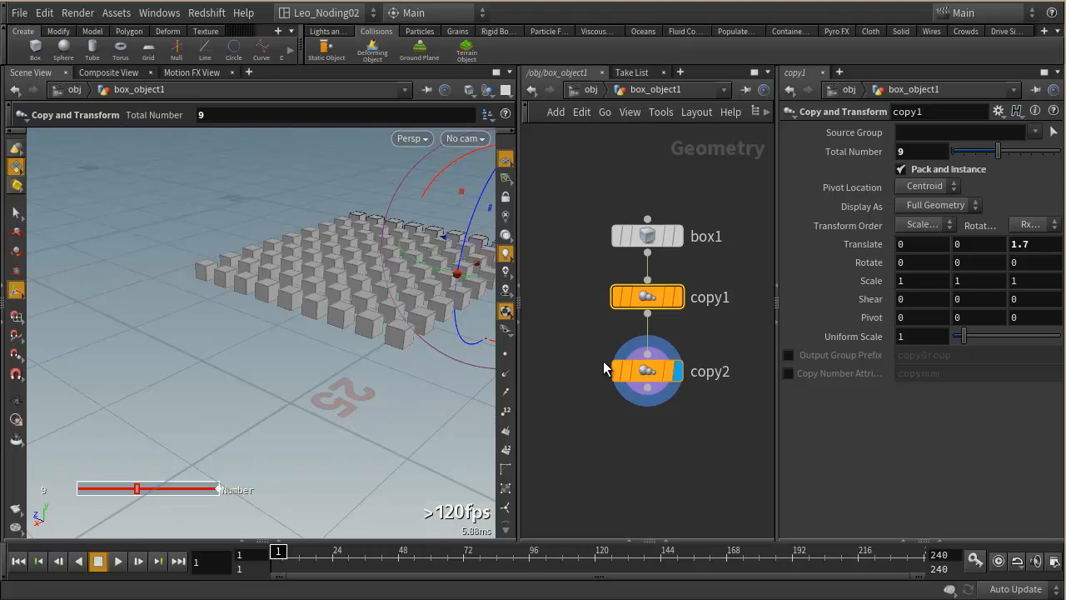
- Disable Pack and Instance on both copy1 and copy2
left_click(924, 168)
mouse_move(649, 304)
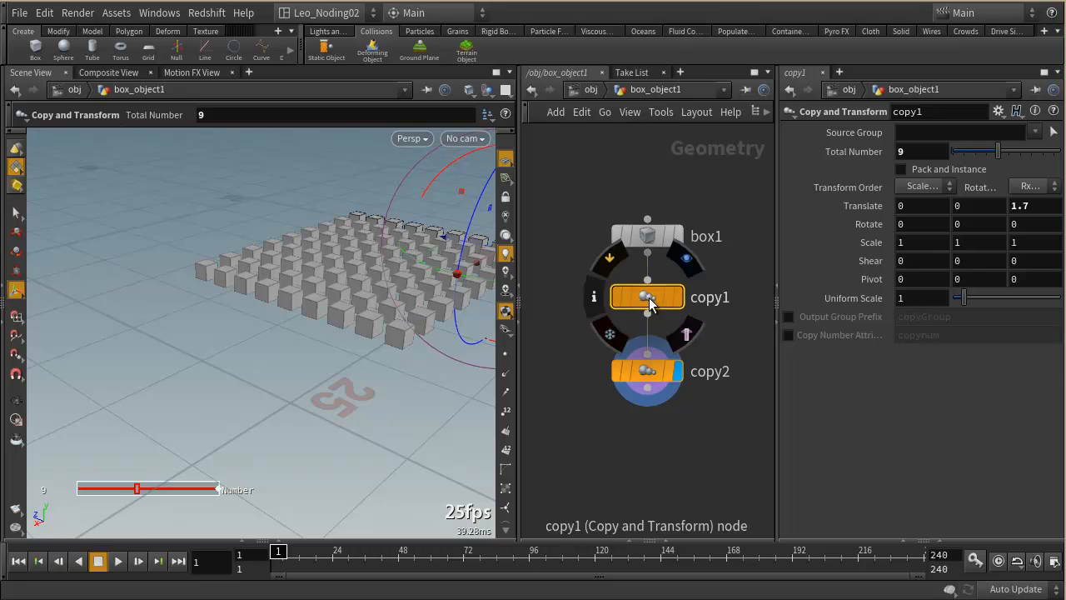
left_click(648, 370)
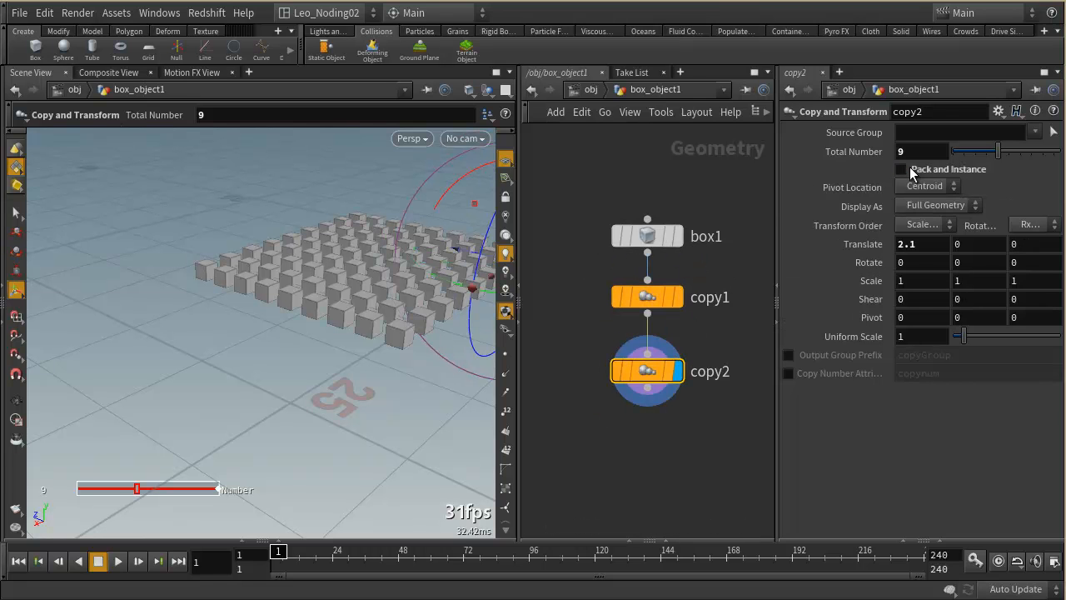
left_click(911, 170)
key("Escape")
left_click_drag(409, 374, 352, 397)
key("Return")
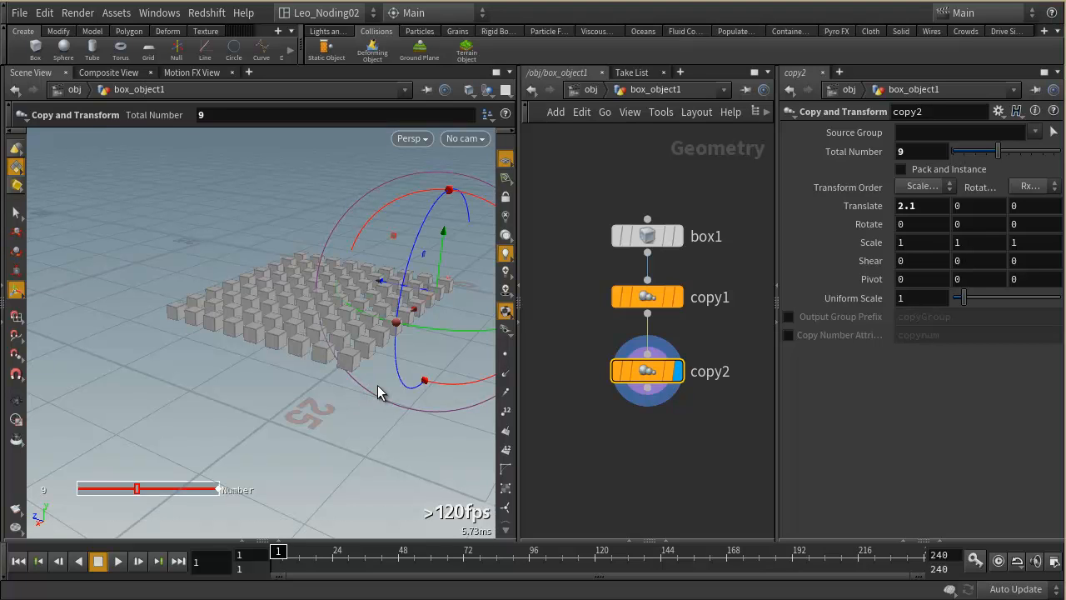
- Return to the object level and turn box_object1 into an RBD fractured object of the RBD Packed Object type
left_click(590, 88)
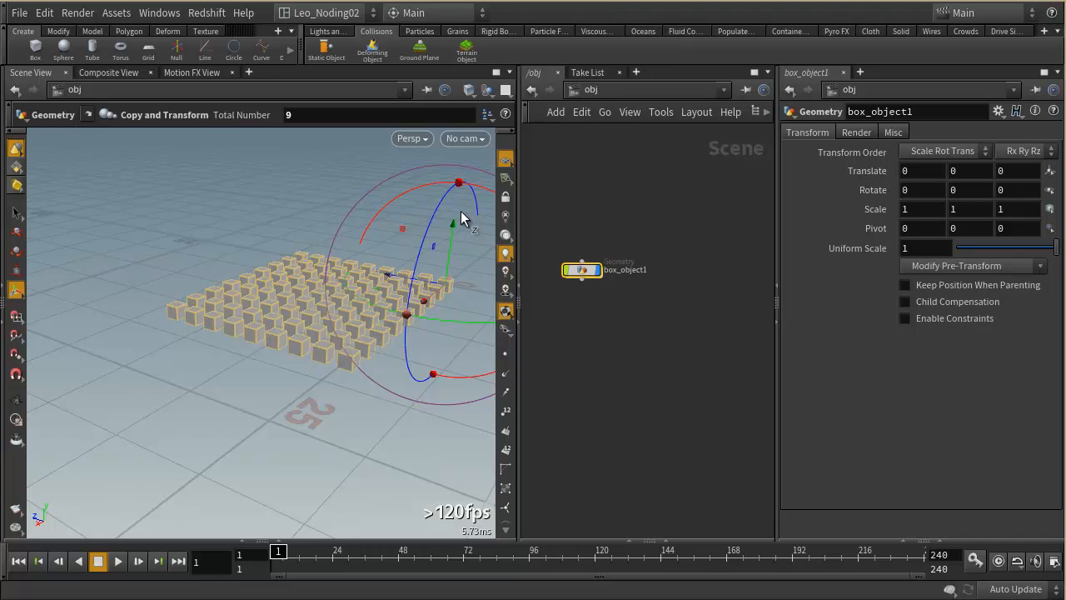
left_click(497, 33)
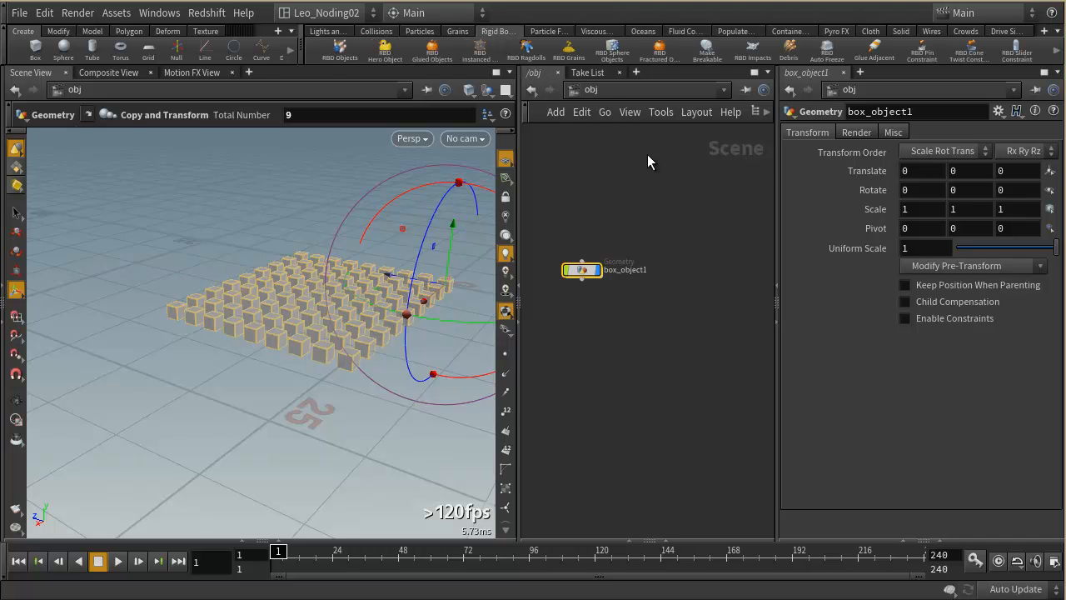
left_click(666, 65)
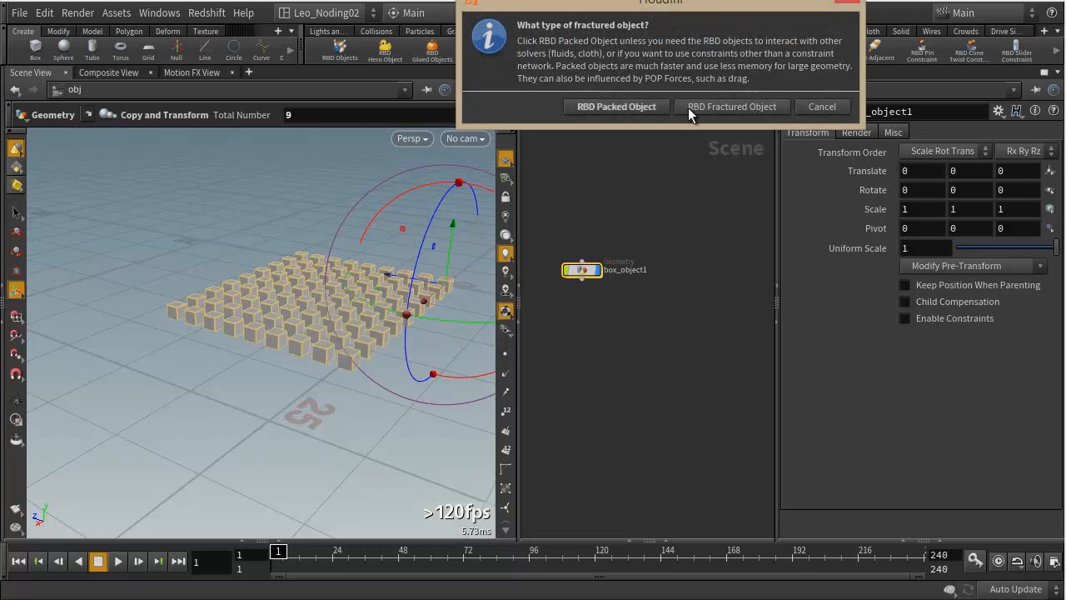
left_click(622, 106)
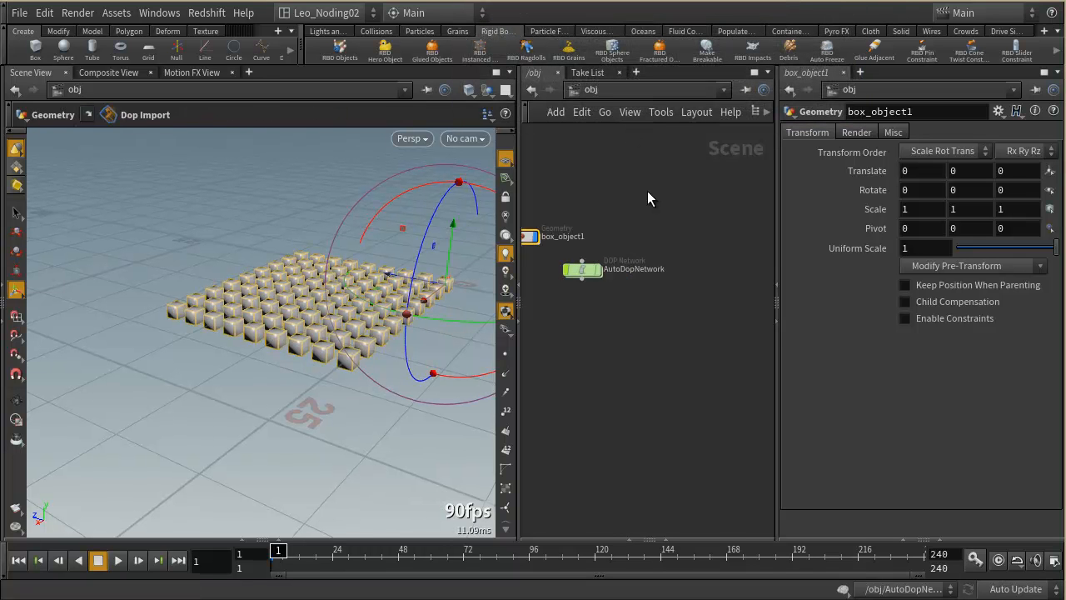
middle_click_drag(589, 377, 663, 381)
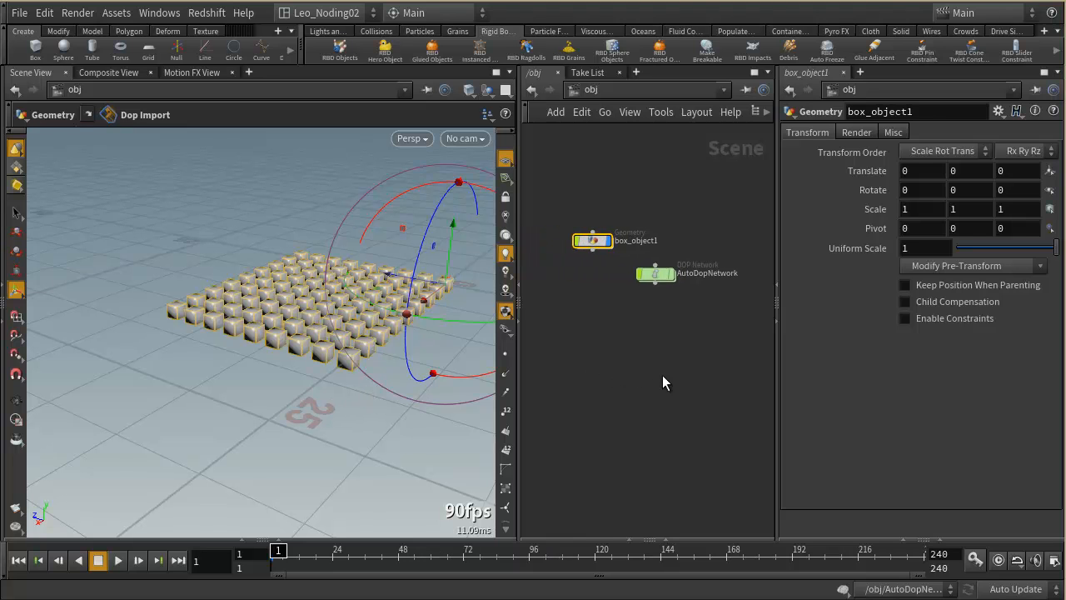
- Add a ground plane and lower it in Y to about -0.579, just below the boxes
left_click(376, 31)
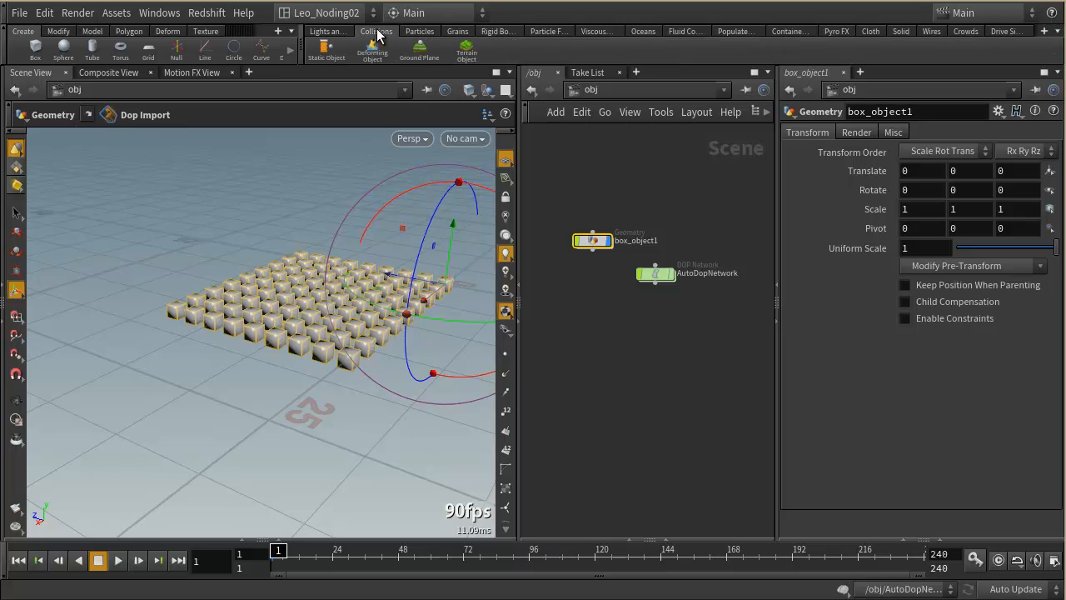
left_click(419, 48)
left_click_drag(374, 327, 336, 313, "alt")
middle_click_drag(359, 307, 319, 345, "alt")
right_click_drag(319, 344, 435, 318, "alt")
left_click_drag(382, 215, 376, 255)
middle_click_drag(566, 283, 613, 318)
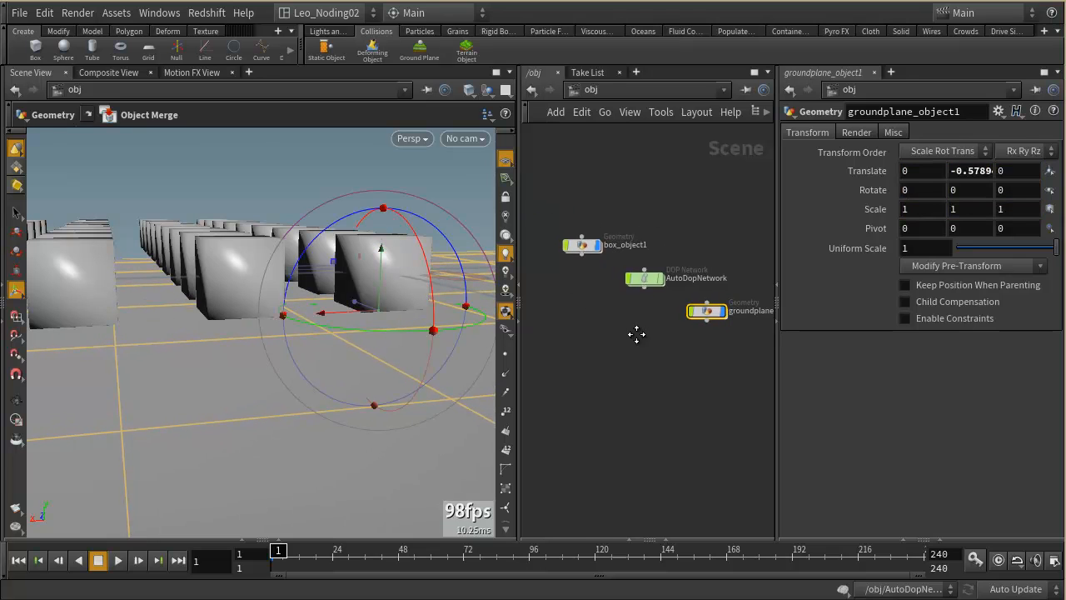
- Open box_object1's network, frame all its nodes and select box1 to examine its parameters
double_click(583, 244)
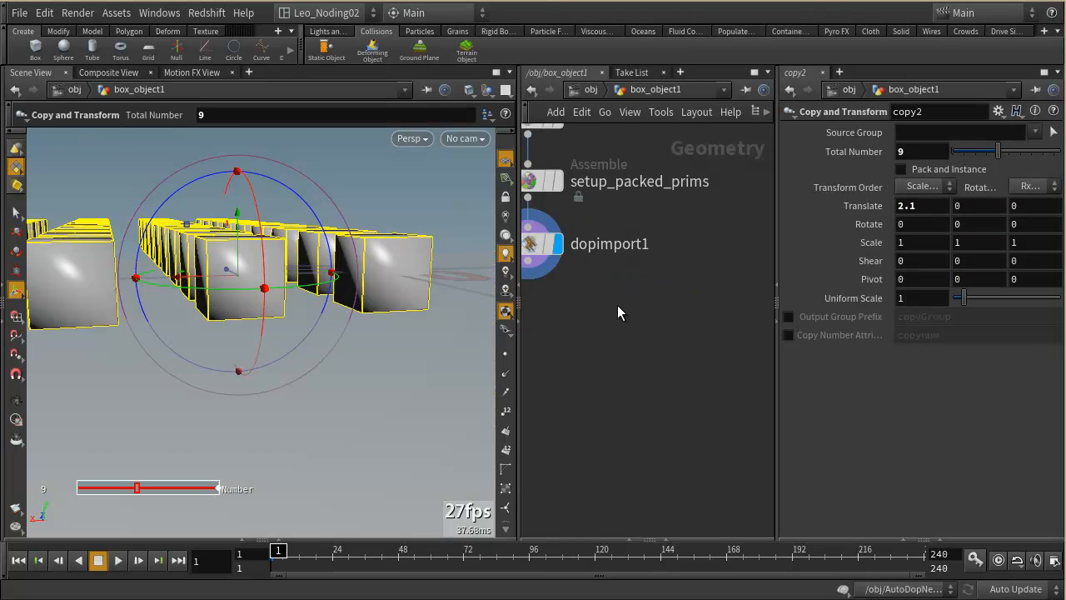
key("h")
left_click(656, 273)
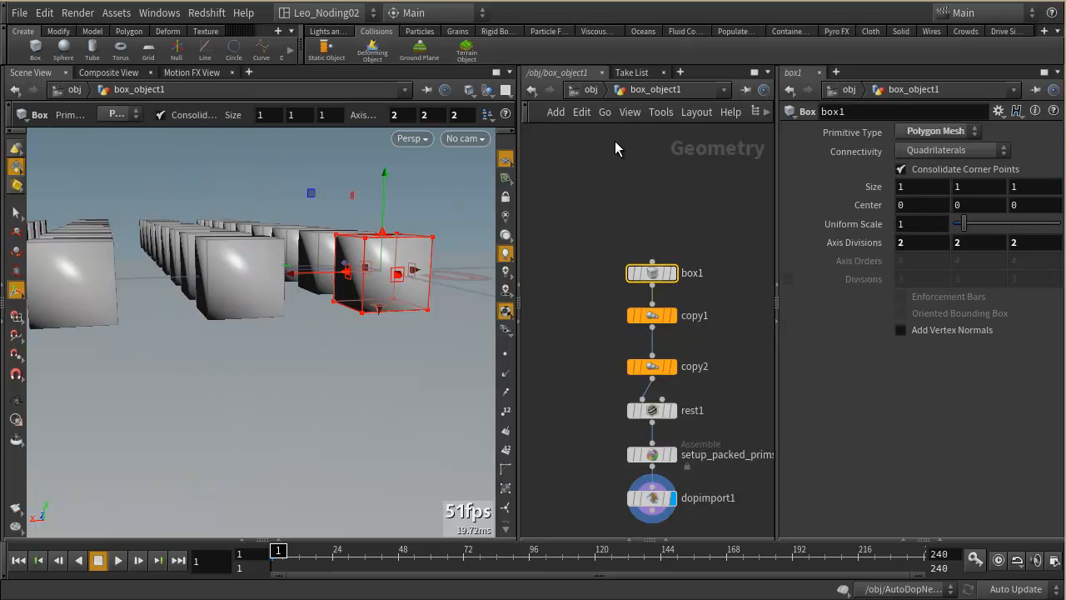
- In the AutoDopNetwork, set the initial velocity of the box_object1 RBD packed object to 20 in X and 10 in Y
left_click(590, 89)
double_click(645, 280)
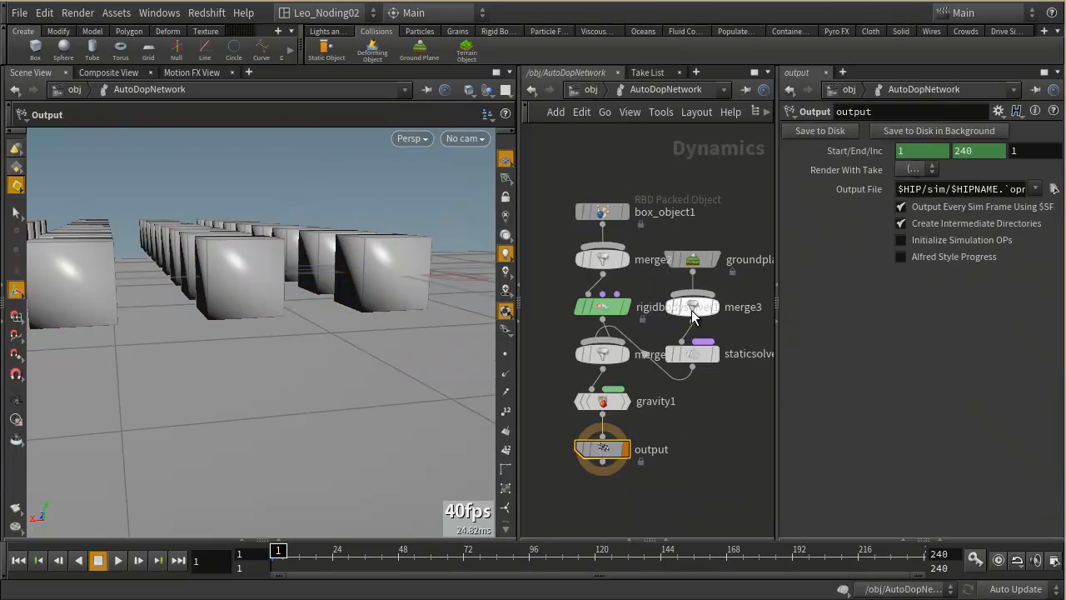
left_click(602, 212)
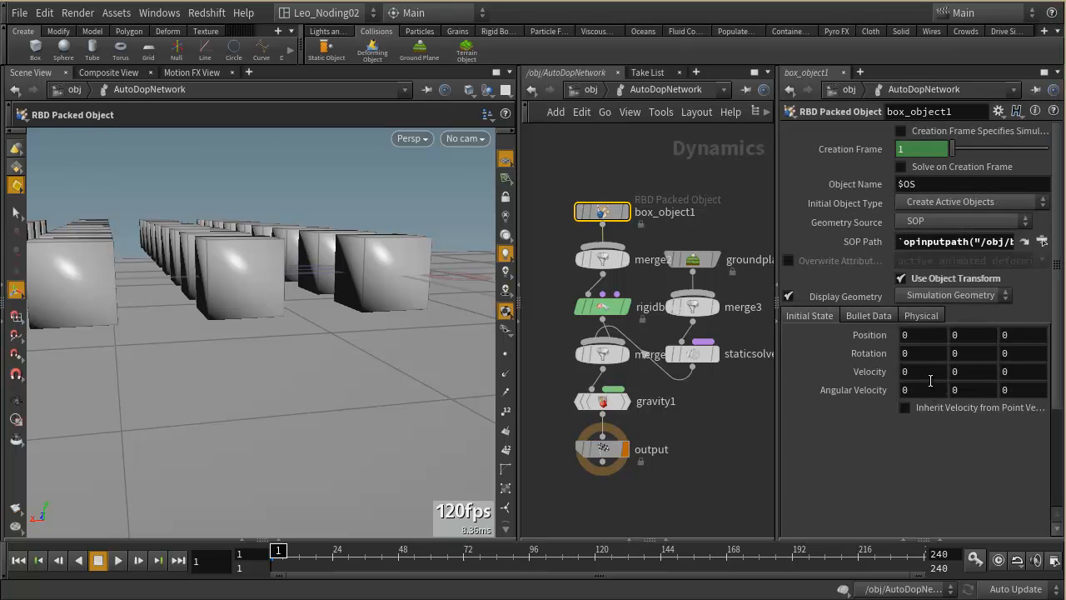
left_click(912, 371)
type("20")
key("Tab")
type("10")
key("Return")
- Play the simulation from the first frame, follow the boxes flying over the ground plane, and stop playback
right_click_drag(323, 404, 205, 375, "alt")
left_click_drag(205, 375, 343, 391, "alt")
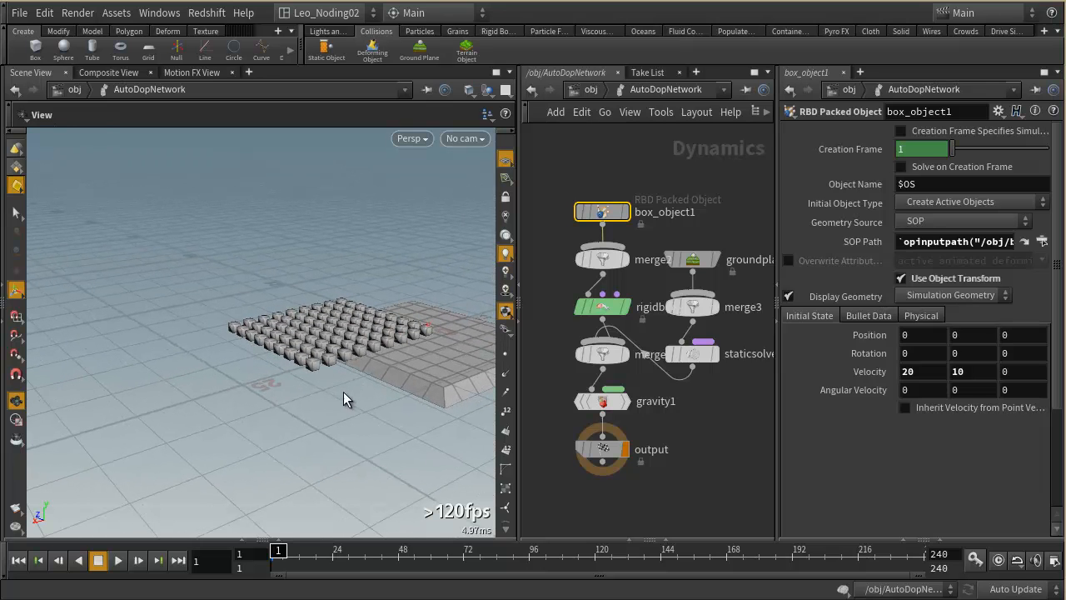
left_click(117, 559)
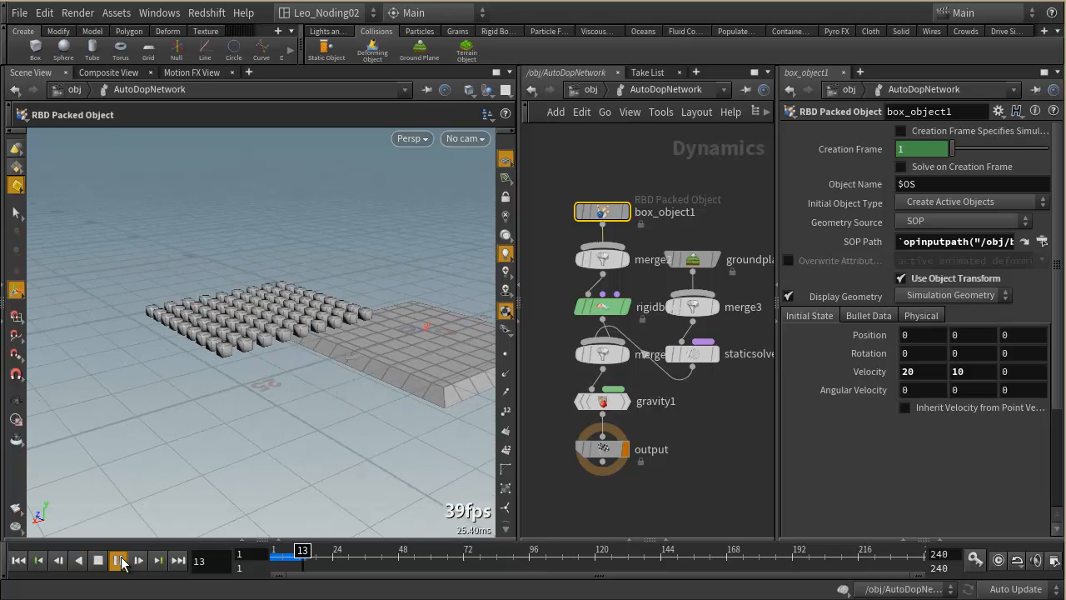
right_click_drag(200, 398, 141, 426, "alt")
middle_click_drag(141, 426, 291, 388, "alt")
right_click_drag(291, 388, 281, 392, "alt")
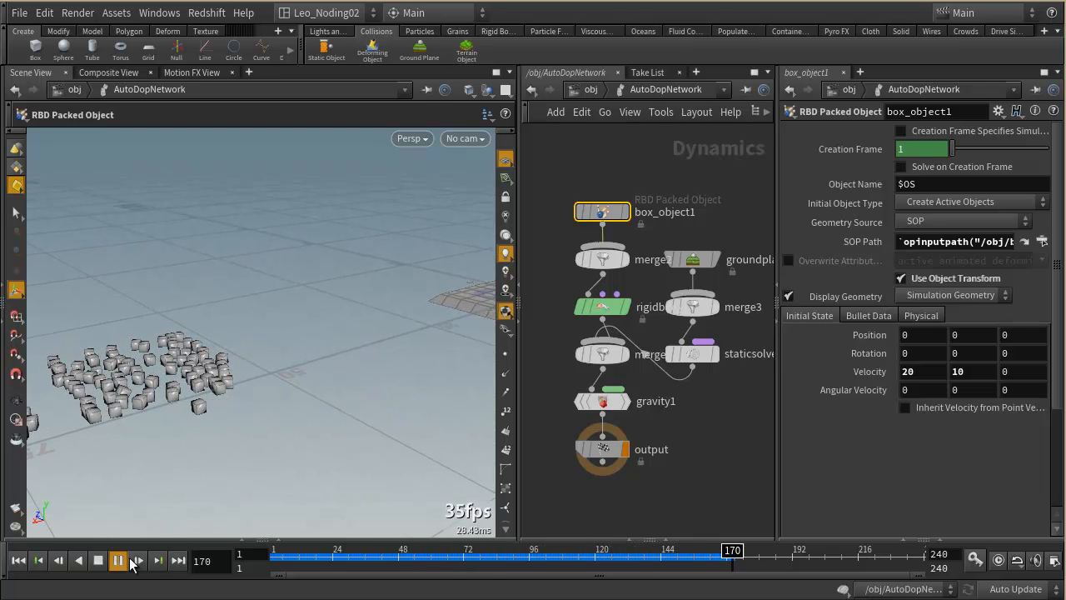
left_click(99, 558)
- Scrub the simulation to frame 128 to examine the scattered boxes up close, and return to frame 1
left_click_drag(277, 554, 617, 574)
middle_click_drag(75, 401, 226, 372, "alt")
right_click_drag(227, 372, 286, 375, "alt")
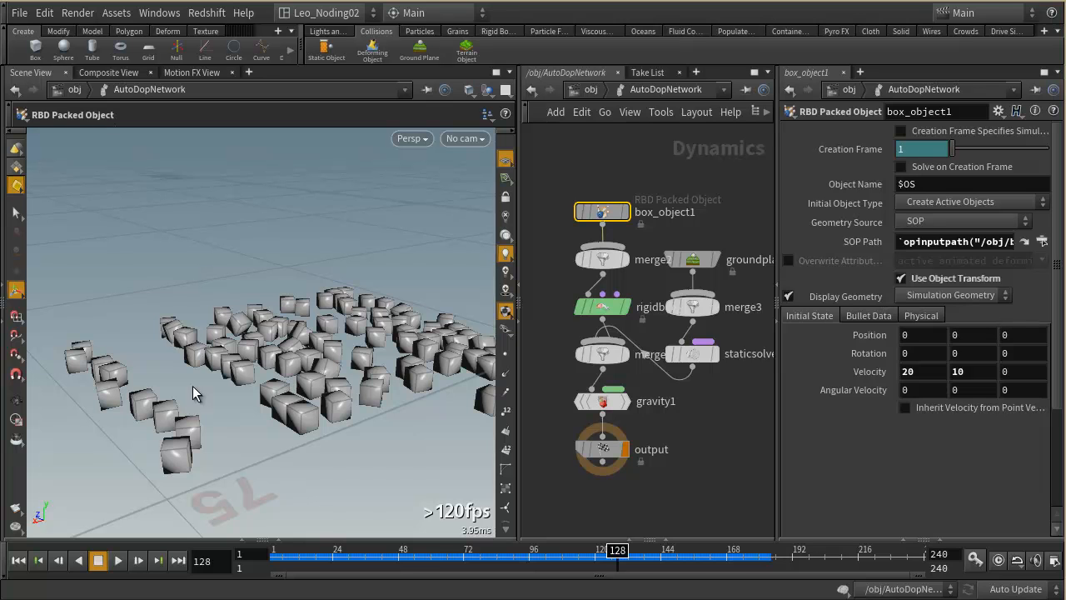
left_click(18, 559)
right_click_drag(333, 403, 225, 416, "alt")
middle_click_drag(325, 388, 229, 414, "alt")
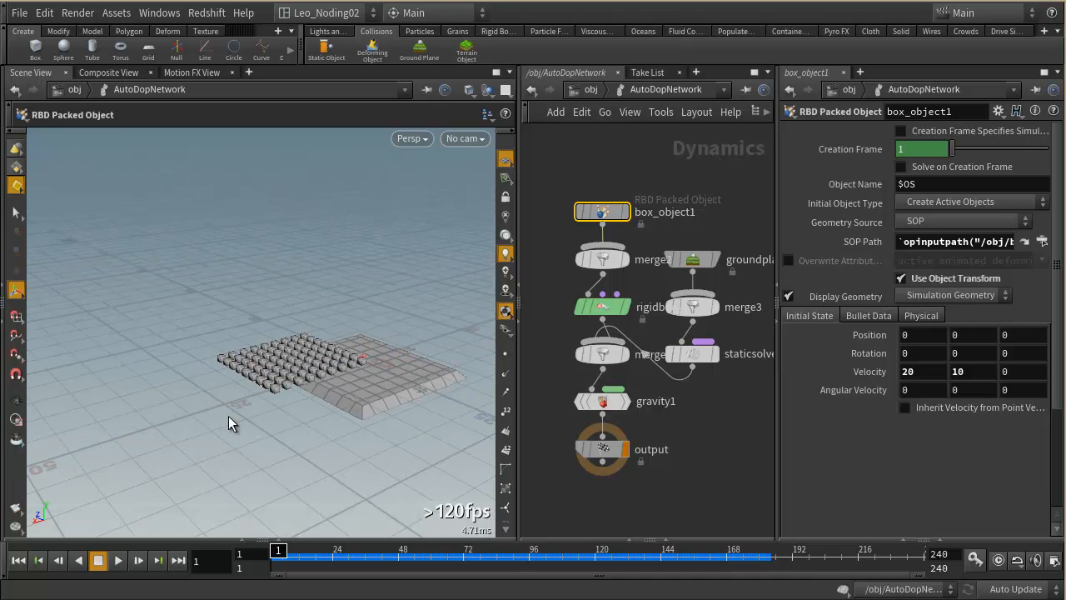